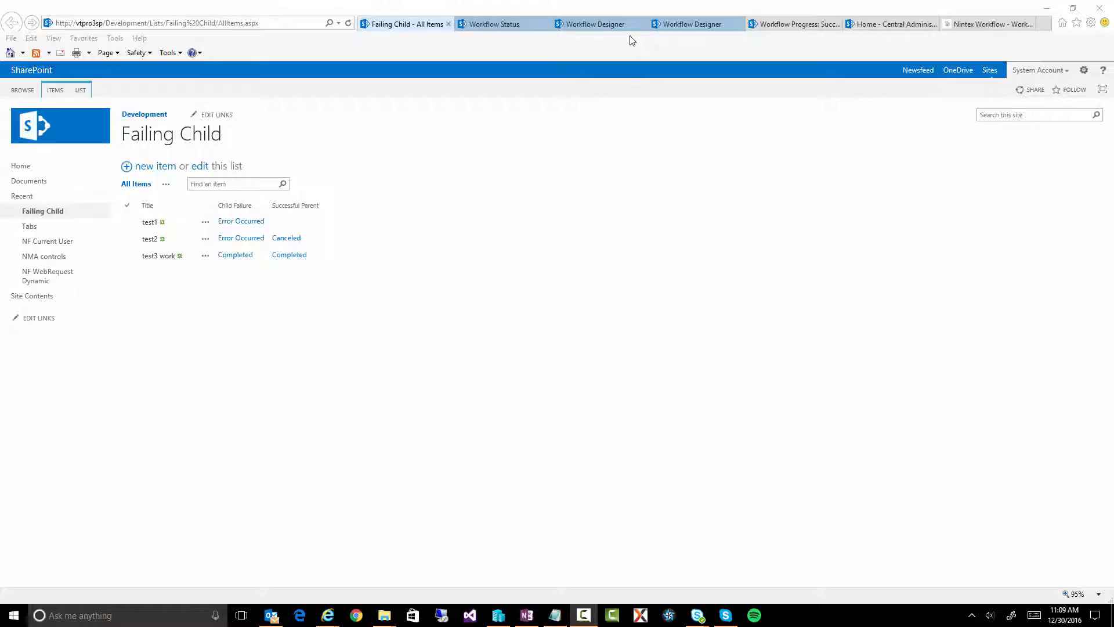
Examine the Convert value action's error handling options in the Child Failure workflow, leaving its configuration without saving
left_click(667, 26)
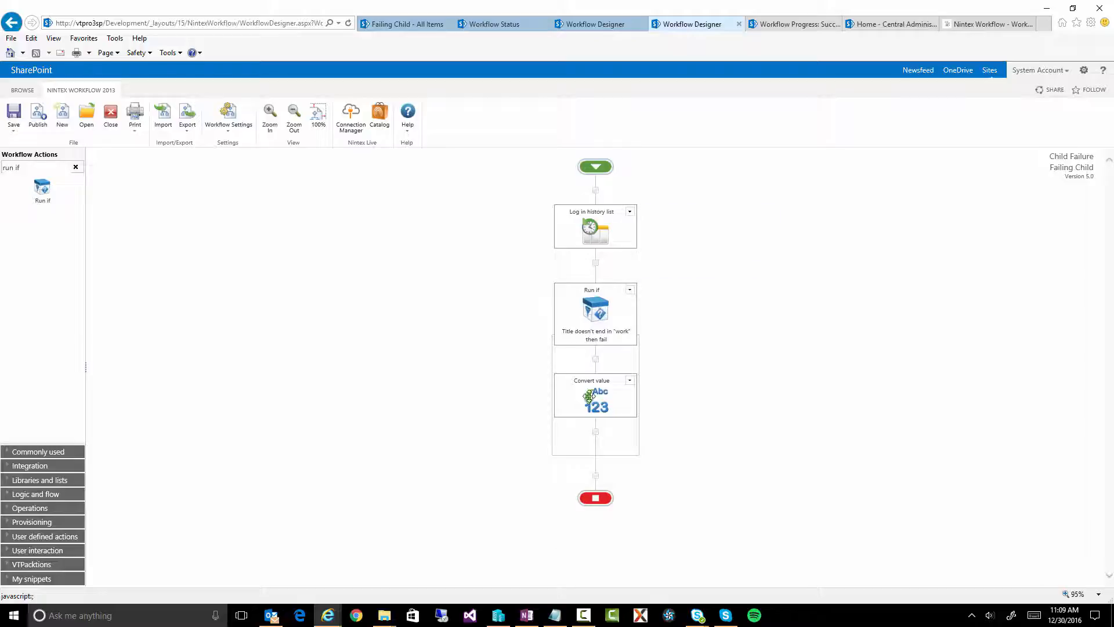
mouse_move(589, 396)
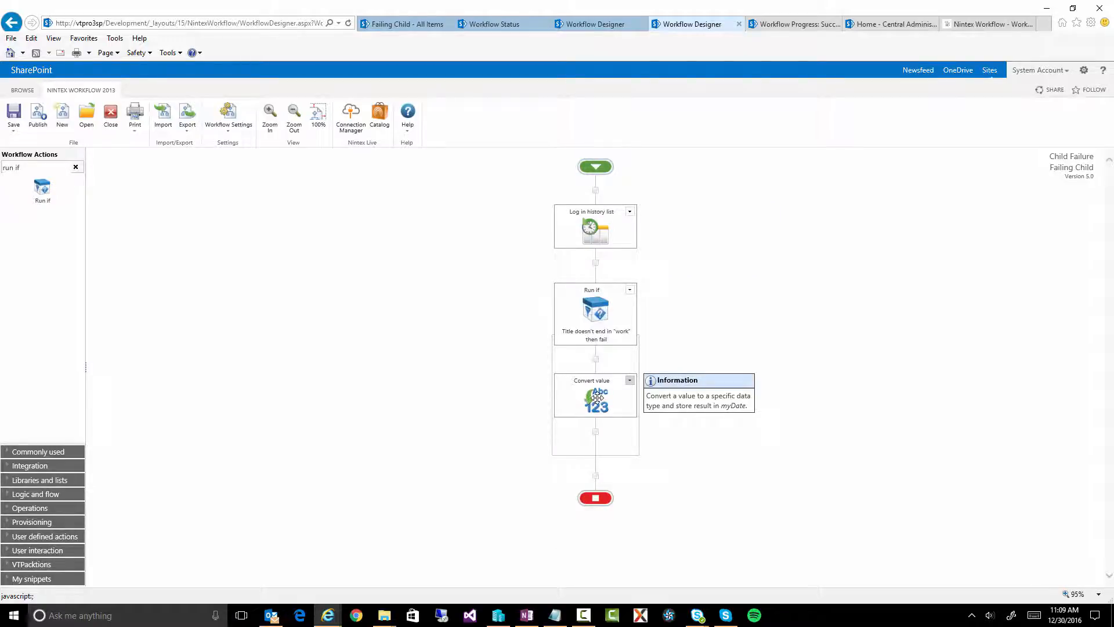
double_click(597, 397)
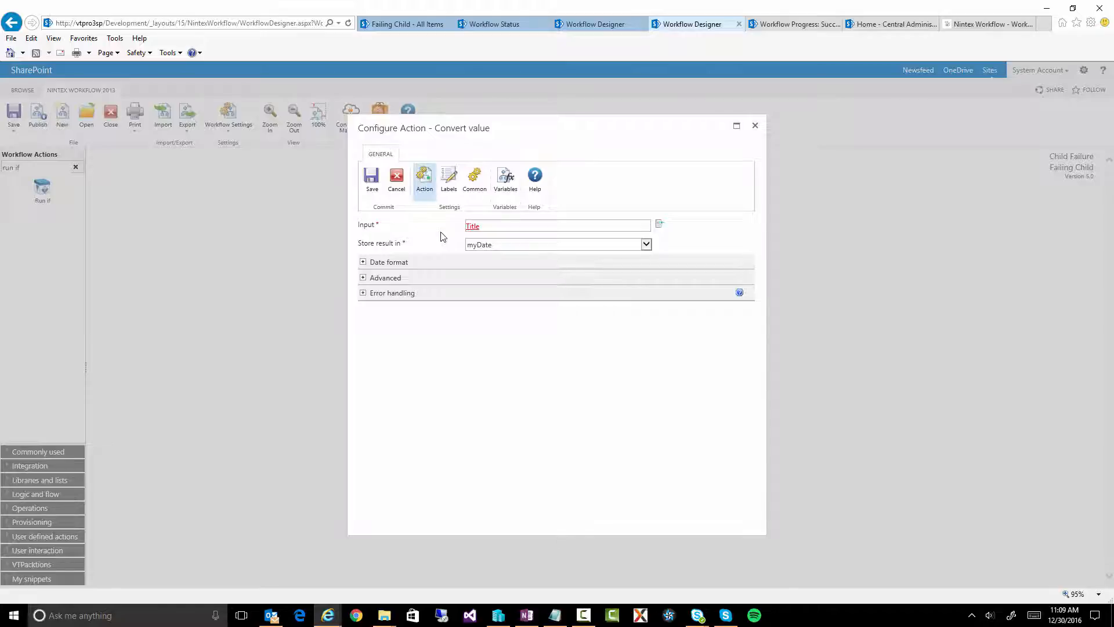
left_click(363, 293)
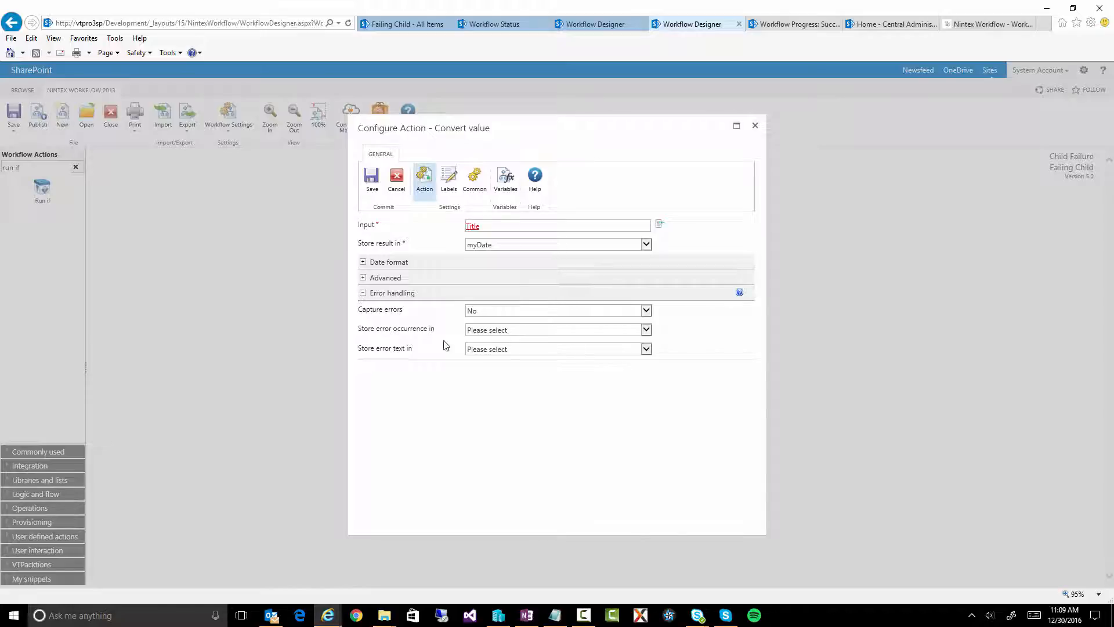
left_click(394, 186)
Add a Query list action below Convert value in the Run if block and look over its settings and filter options
left_click_drag(48, 168, 2, 167)
type("query")
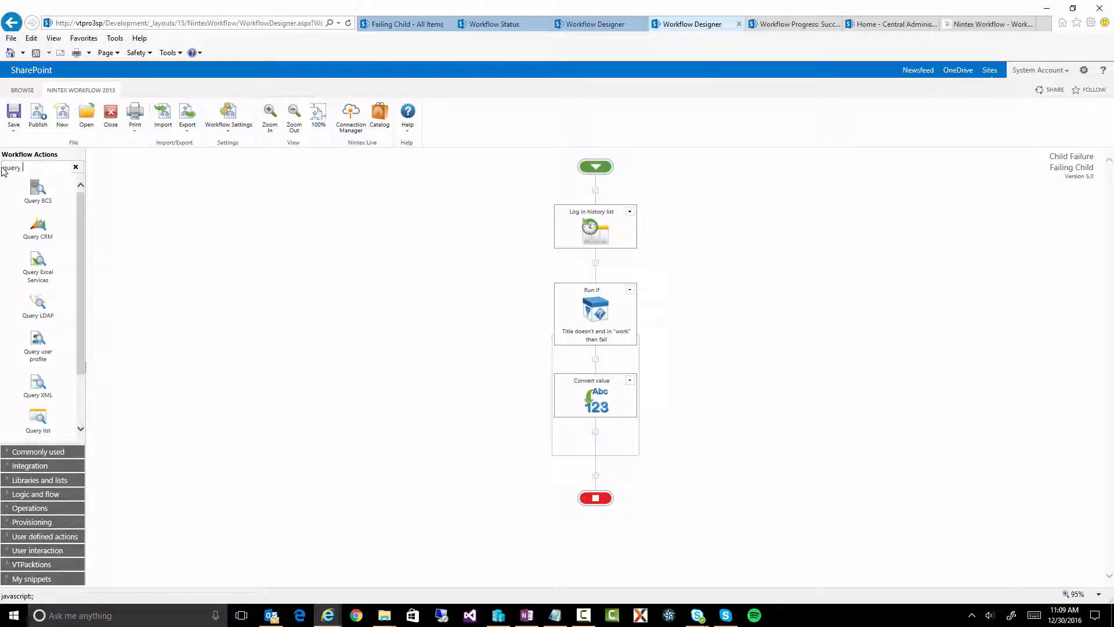
type(" li")
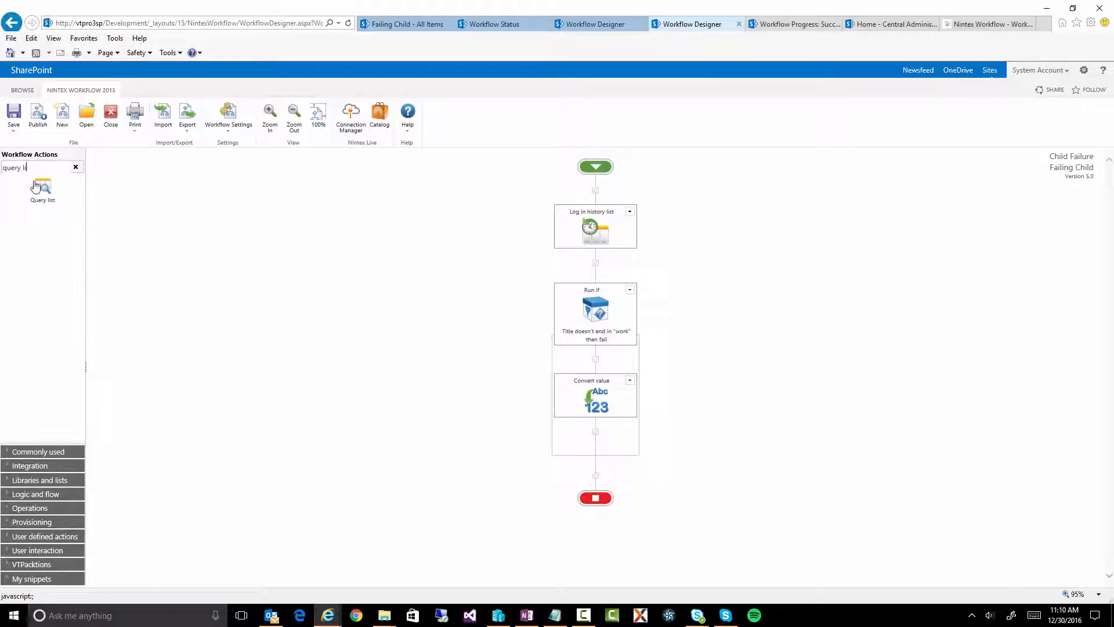
left_click_drag(41, 187, 595, 436)
double_click(598, 473)
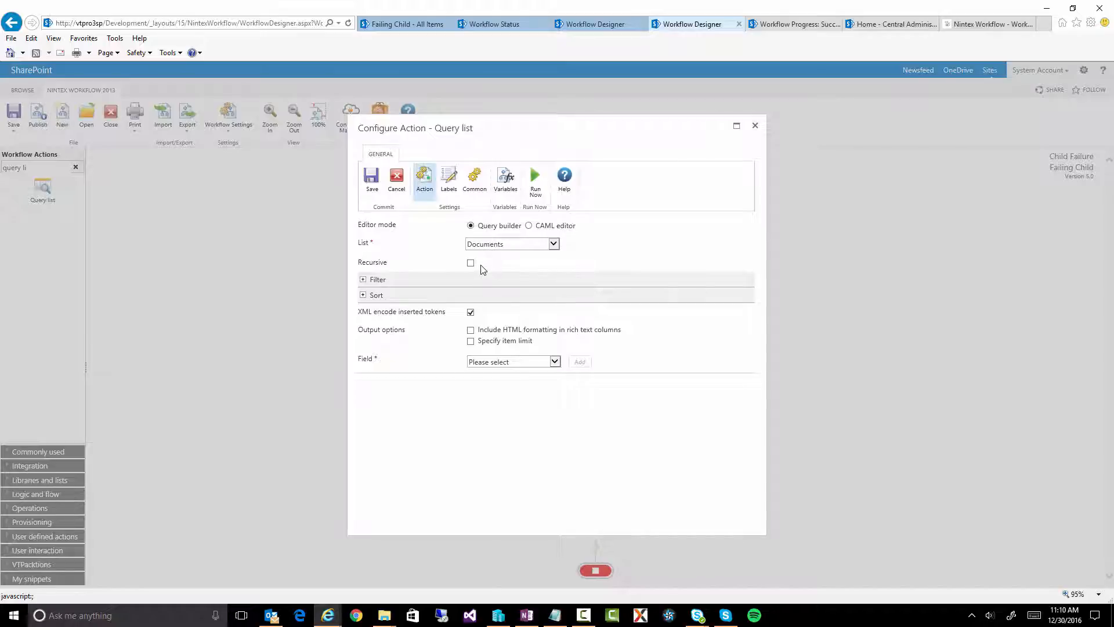
left_click(382, 280)
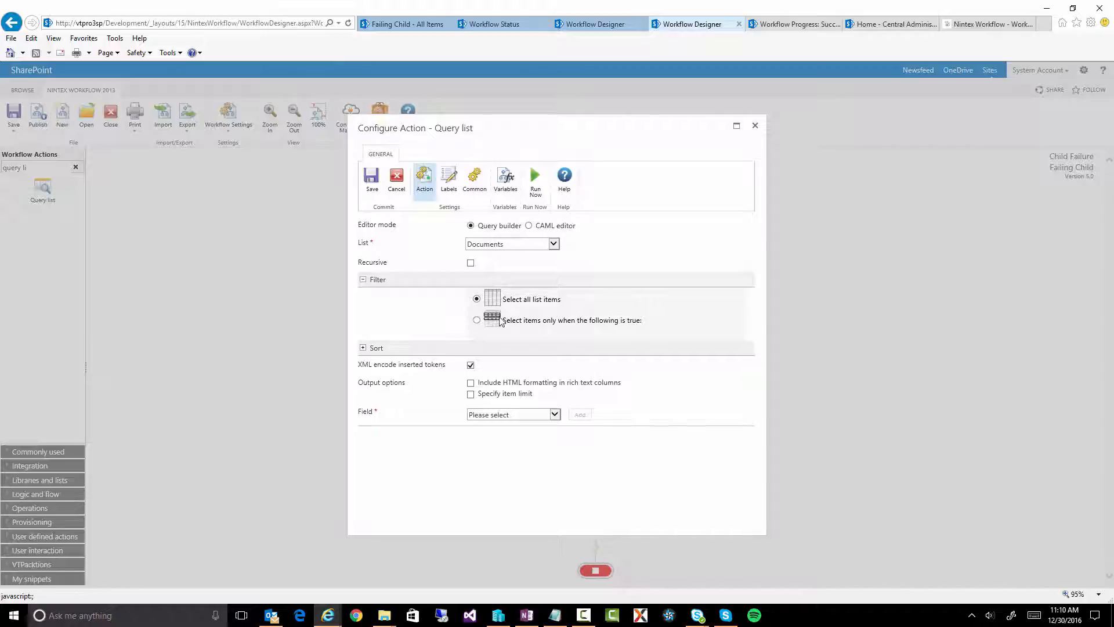
left_click(409, 279)
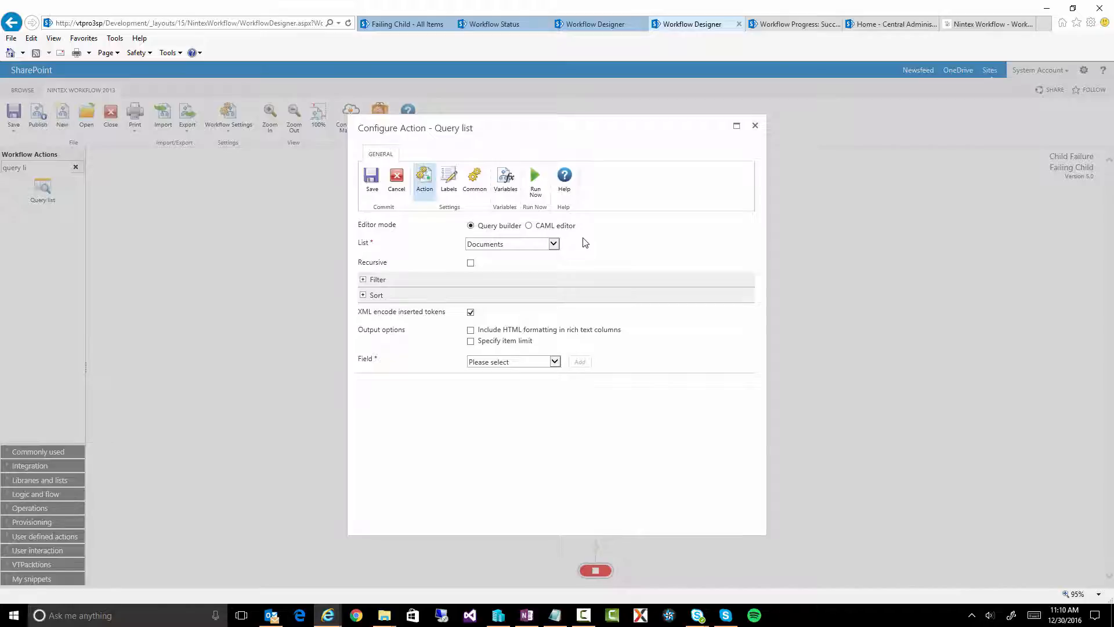
left_click(756, 129)
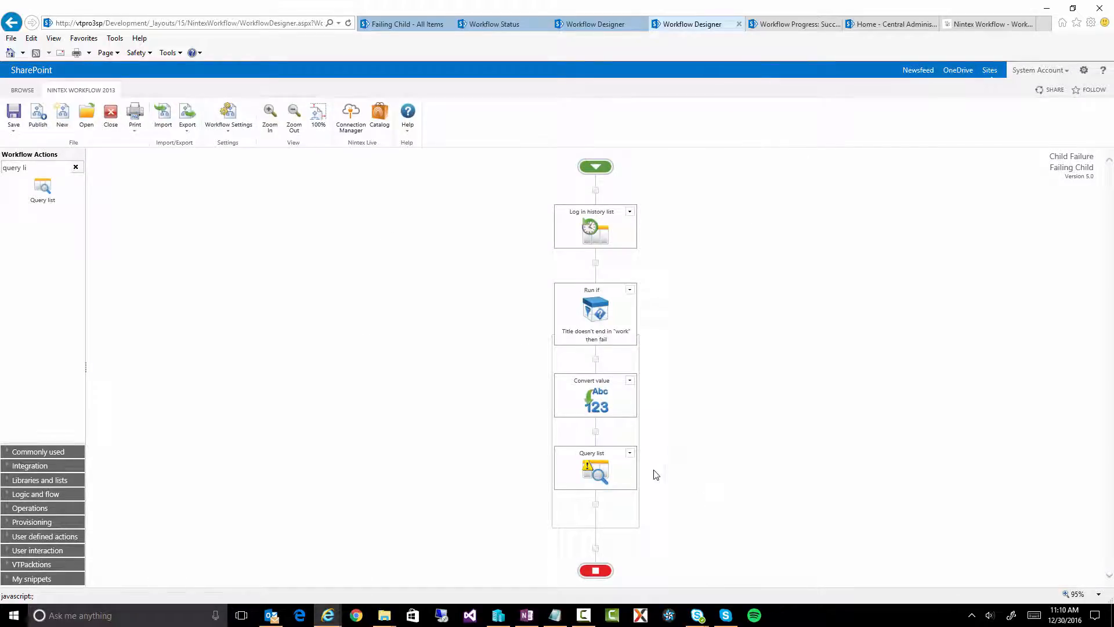
Delete the Query list action from the Run if block
left_click(630, 452)
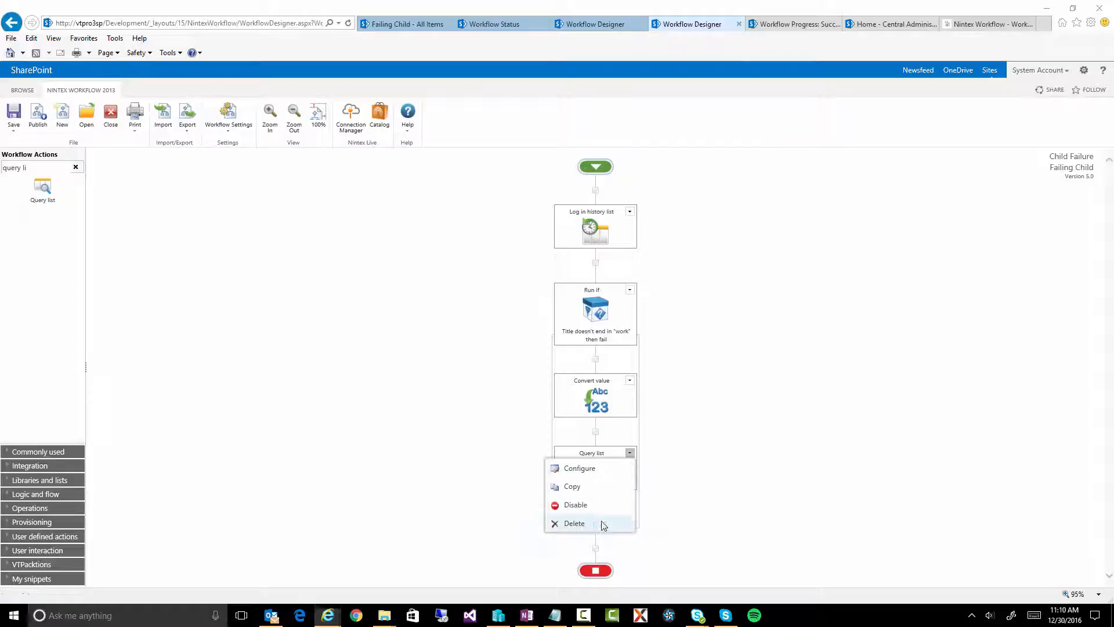
left_click(604, 524)
left_click(566, 353)
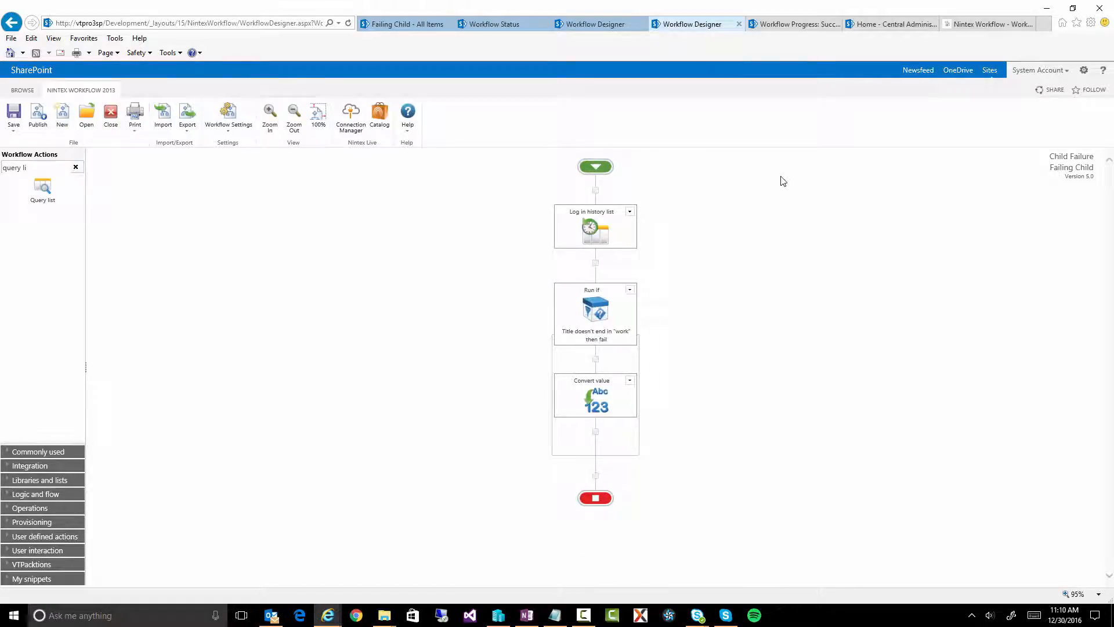
Switch to the Successful Parent workflow and examine the type and default value of its numChildStatus variable
mouse_move(616, 223)
mouse_move(580, 322)
left_click(598, 25)
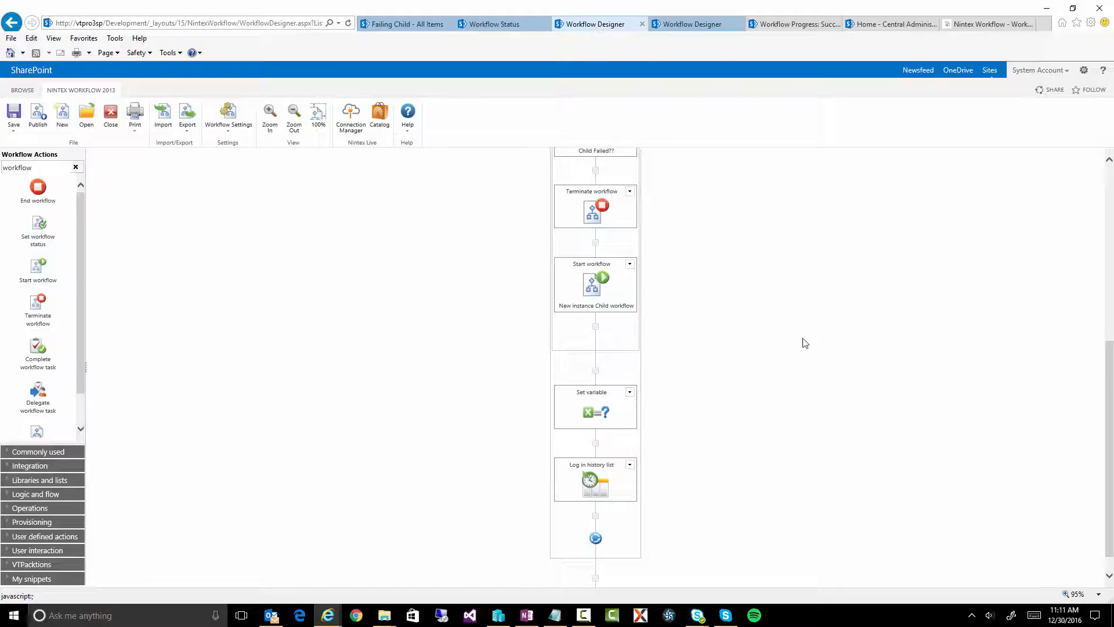
scroll(805, 342, "up", 5)
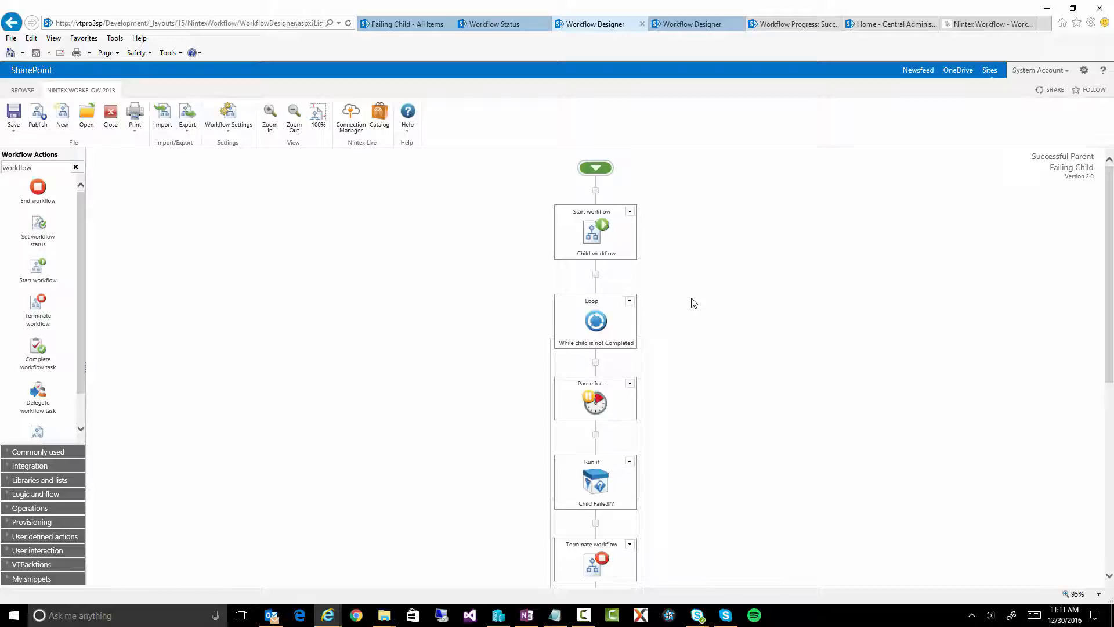
left_click(228, 132)
left_click(230, 158)
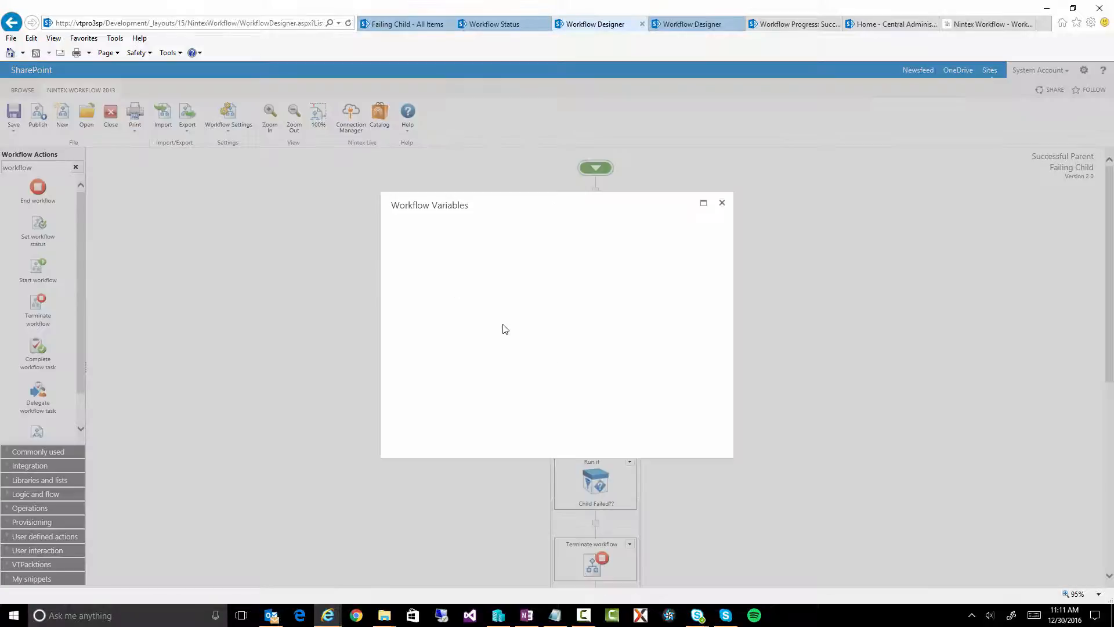
left_click(470, 315)
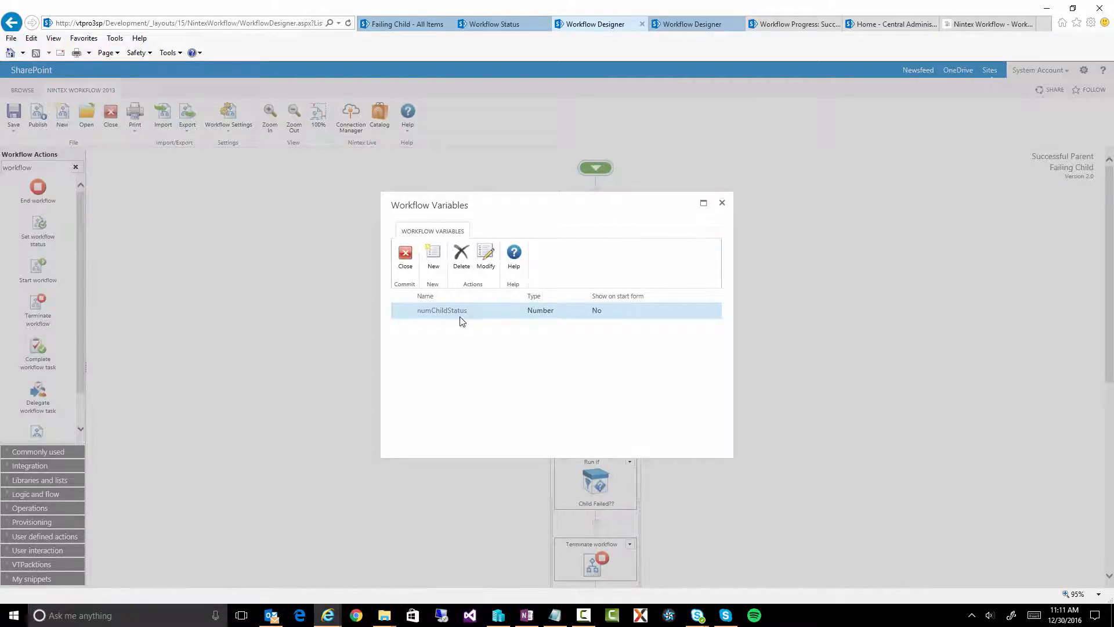
left_click(487, 259)
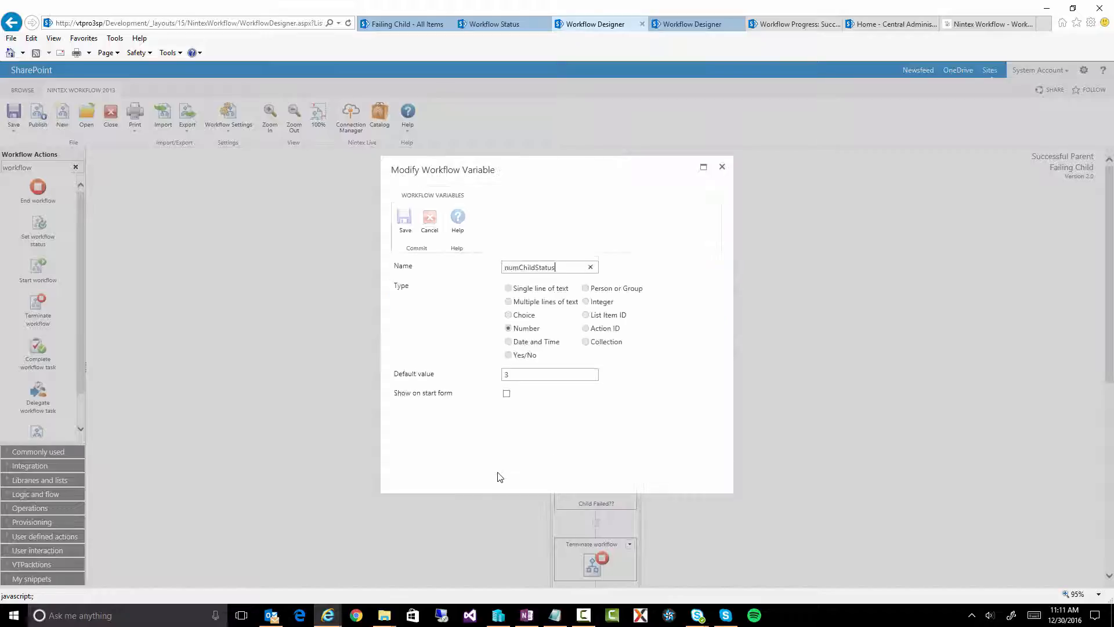
double_click(519, 374)
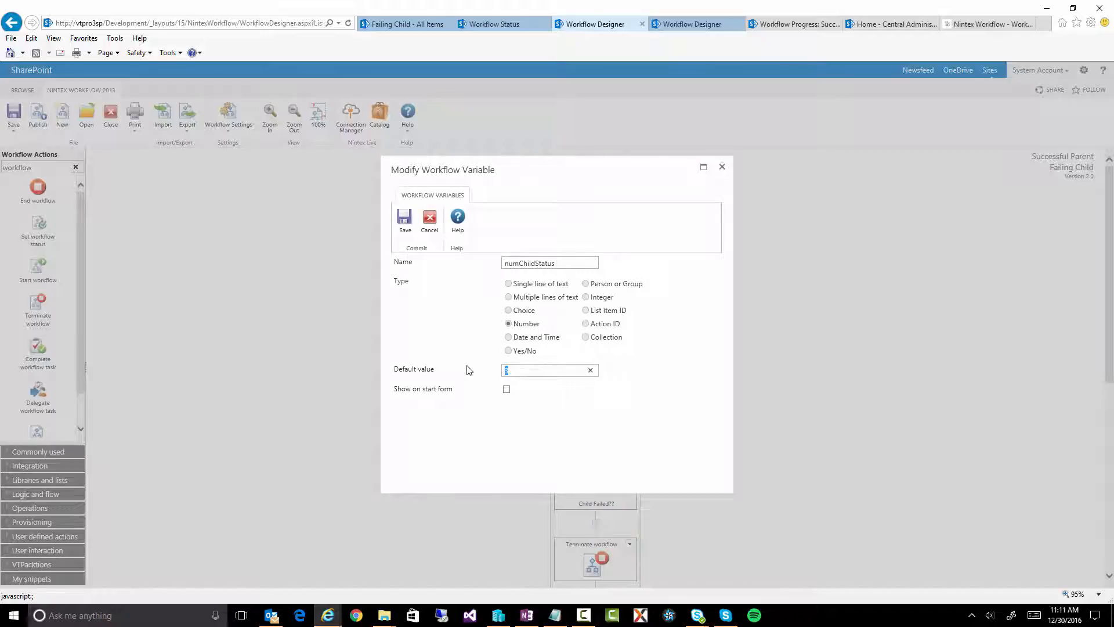
Look up the internal status ID for Error Occurred on the workflow status codes page and return to the variable
left_click(965, 28)
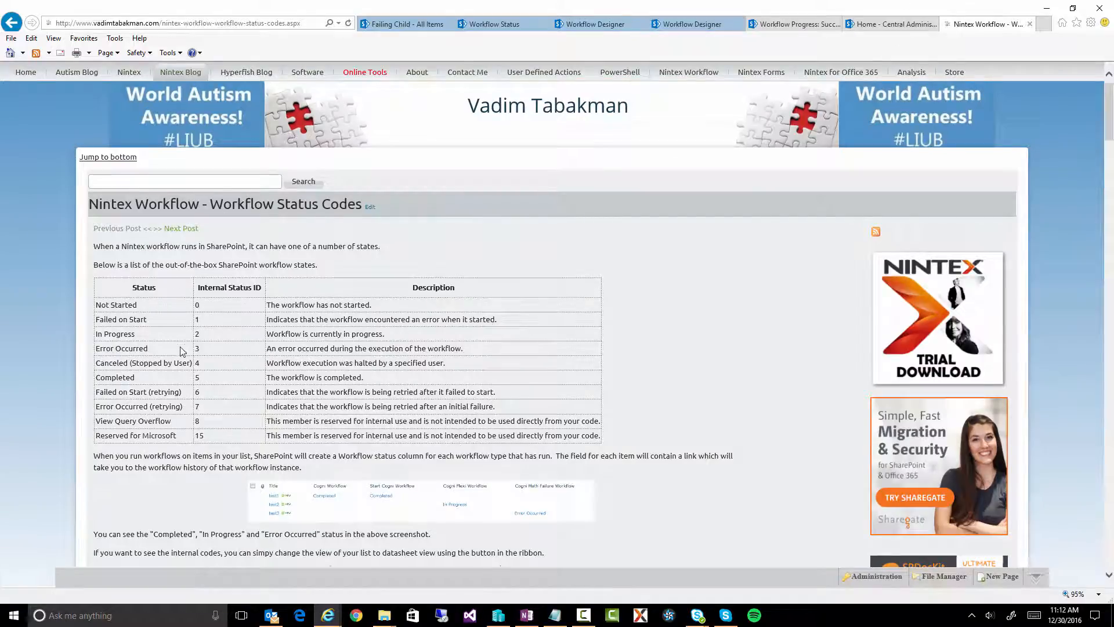
left_click_drag(157, 350, 101, 346)
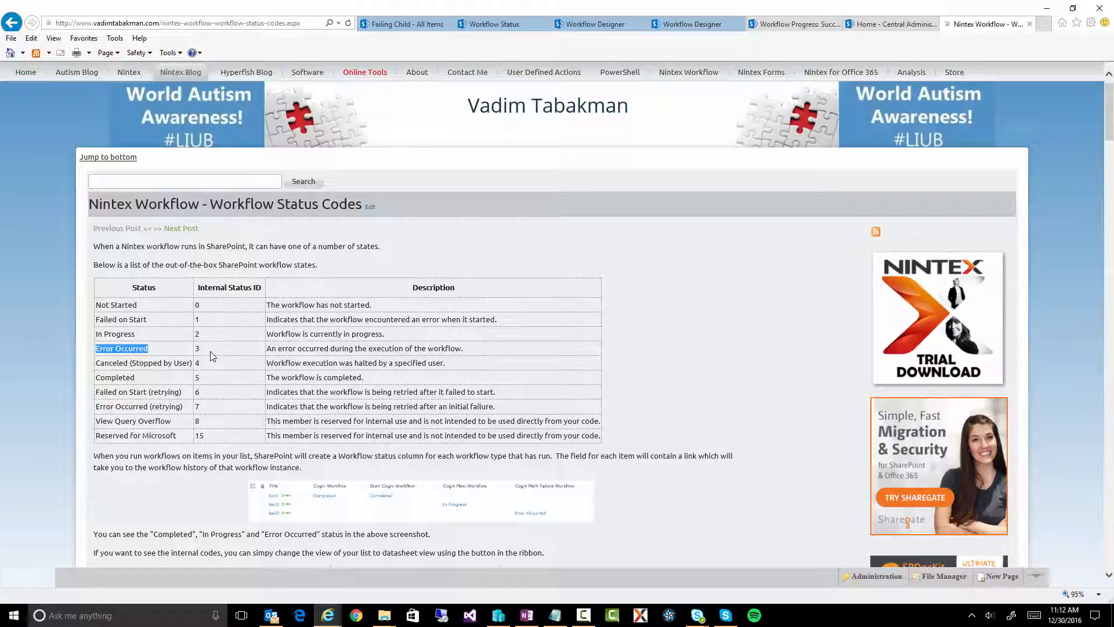
left_click(595, 24)
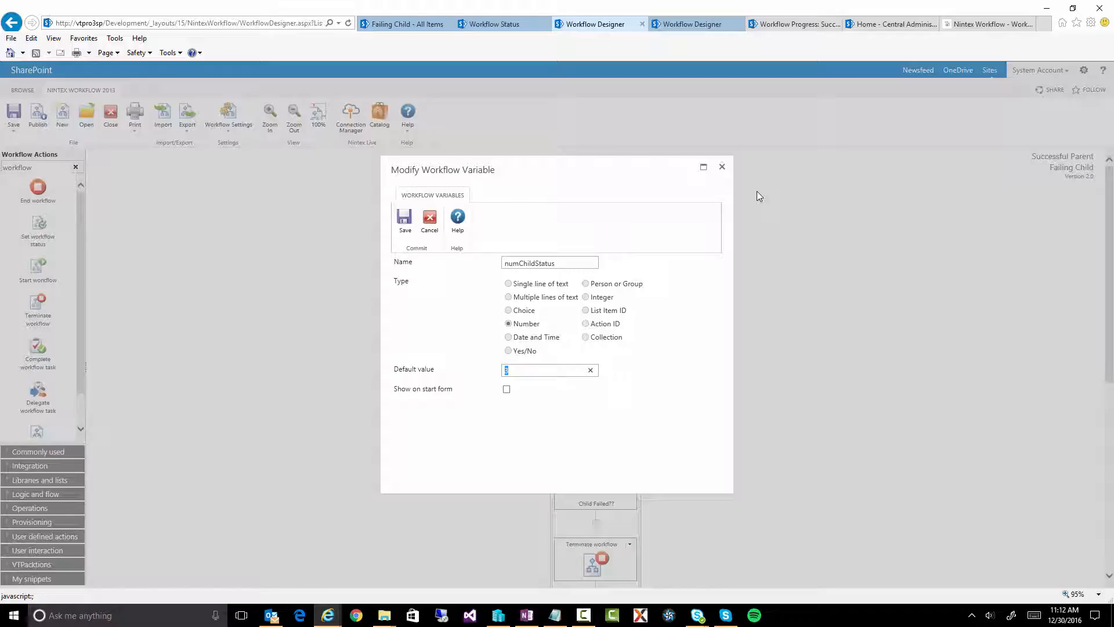
Leave the workflow variables without saving and check the Successful Parent workflow's start options in its settings
left_click(722, 167)
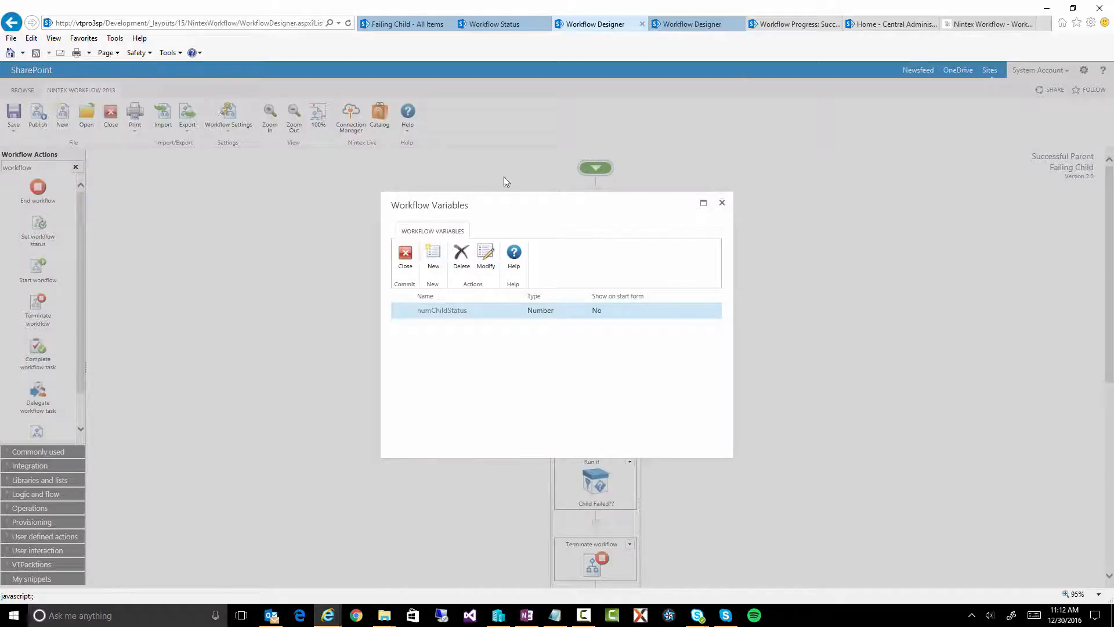
left_click(722, 203)
left_click(229, 113)
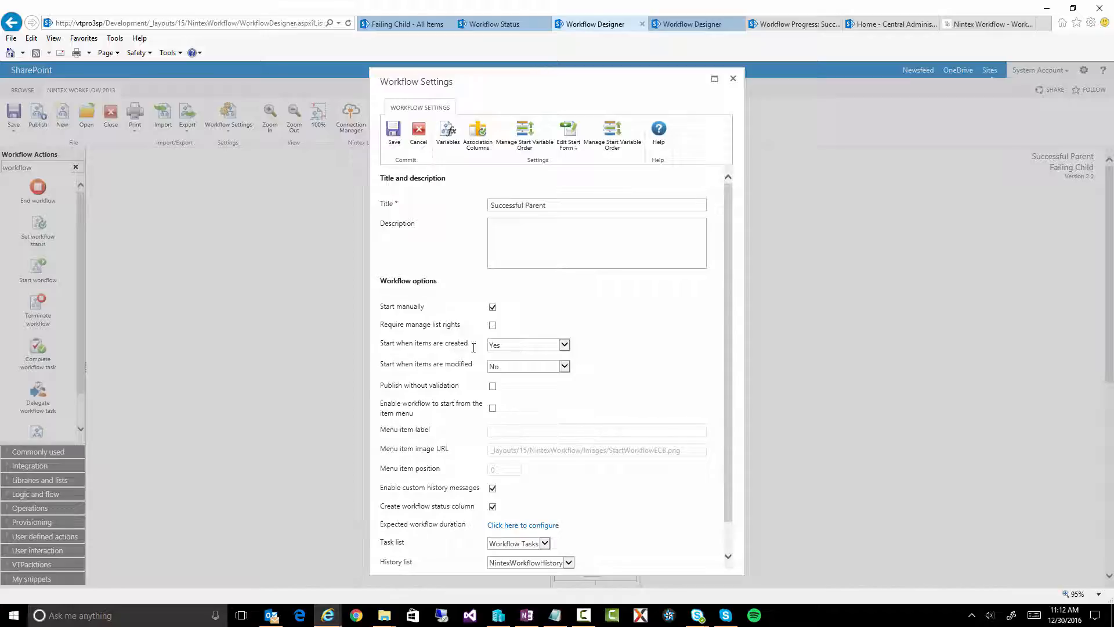
left_click(419, 132)
Check the Loop action's condition against the Completed code on the workflow status codes page, leaving the configuration without saving
scroll(677, 323, "down", 3)
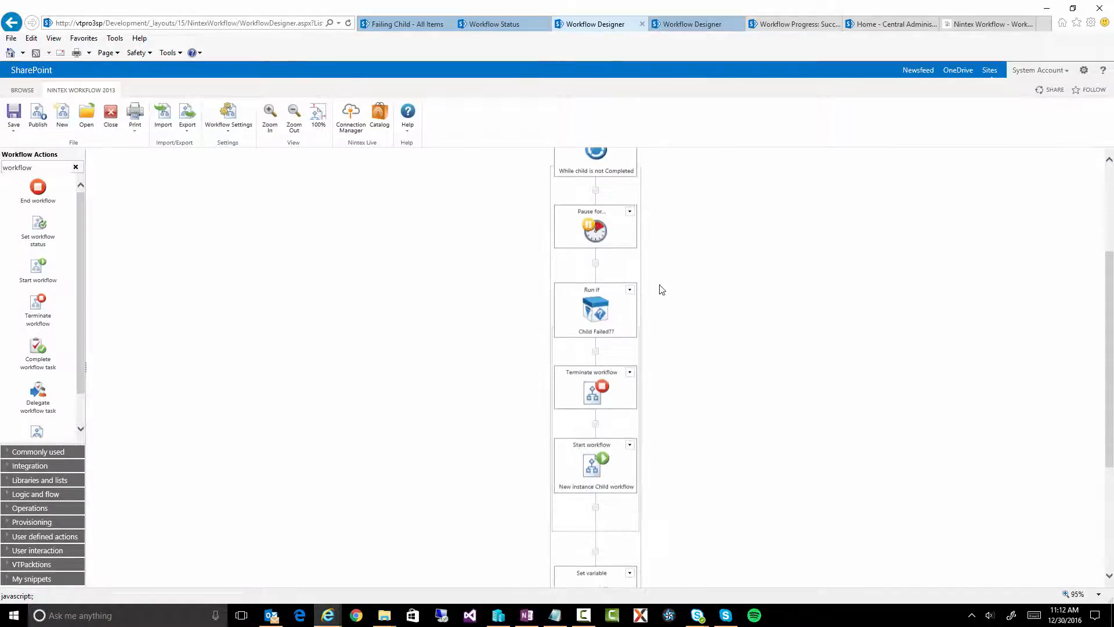
scroll(671, 288, "up", 1)
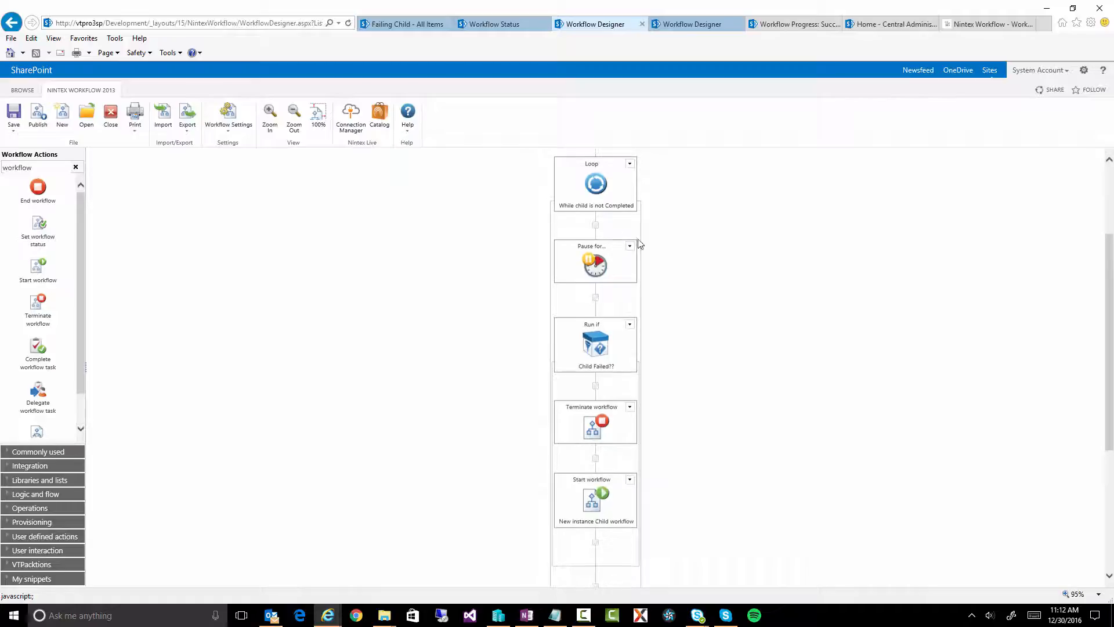
double_click(601, 185)
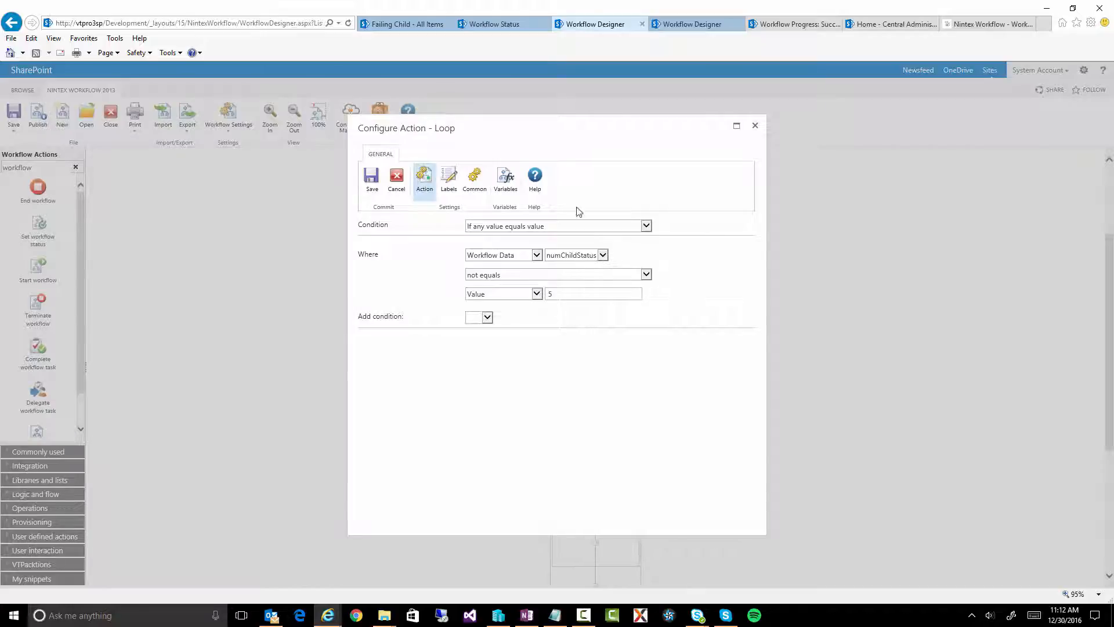
left_click(978, 30)
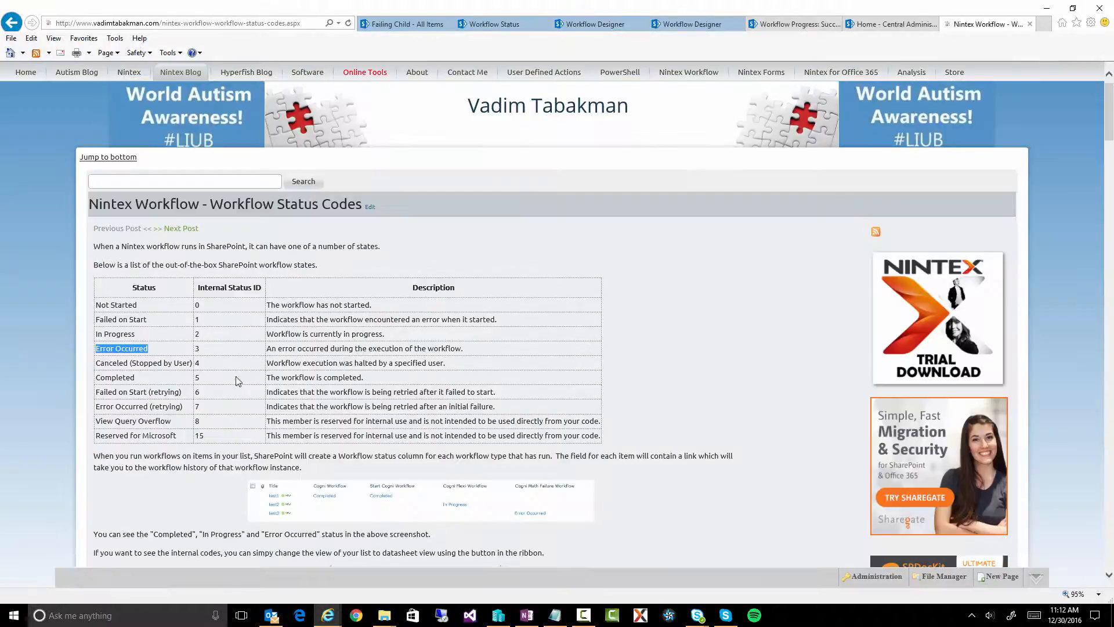
left_click_drag(236, 380, 107, 380)
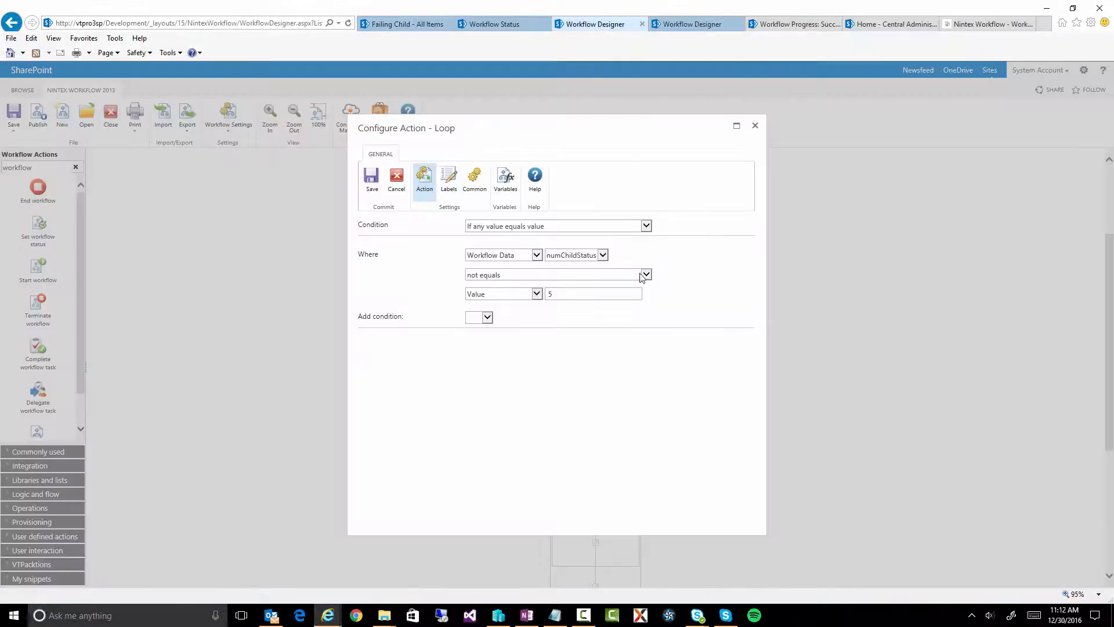
left_click(583, 25)
left_click(398, 181)
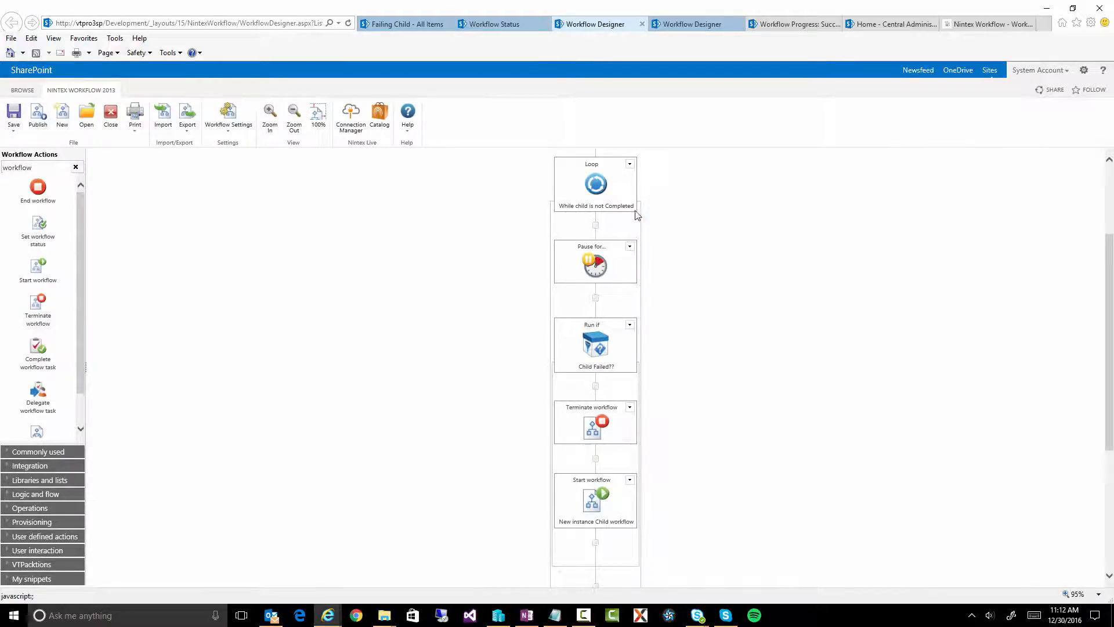
Review the information for the Pause for action and the Start workflow action above the loop
mouse_move(606, 264)
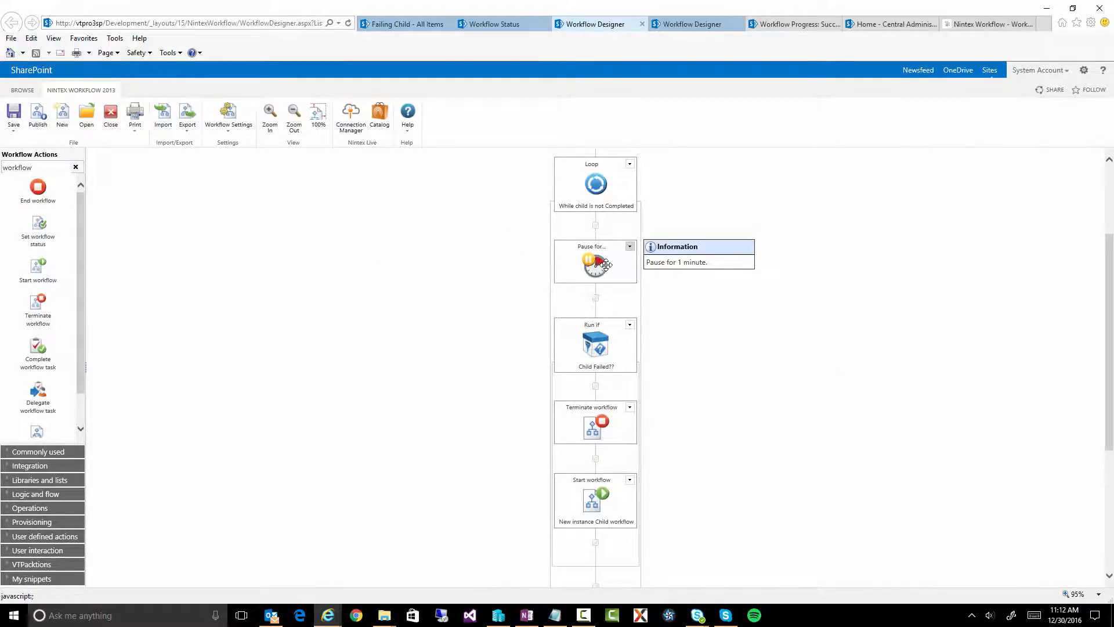
scroll(606, 265, "up", 2)
mouse_move(577, 194)
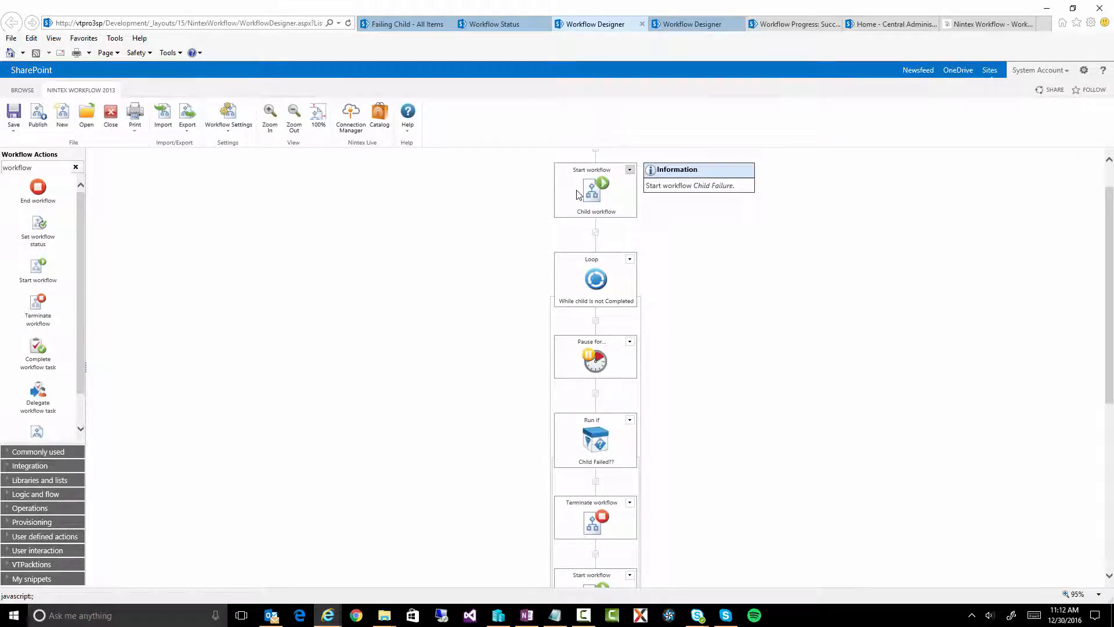
mouse_move(588, 358)
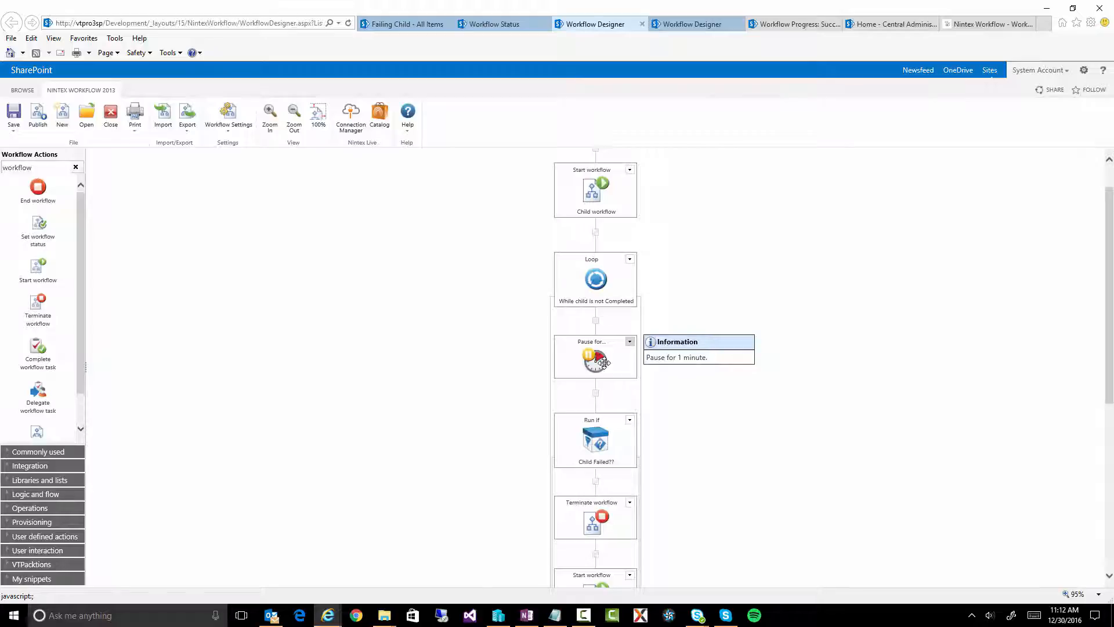
scroll(604, 363, "down", 1)
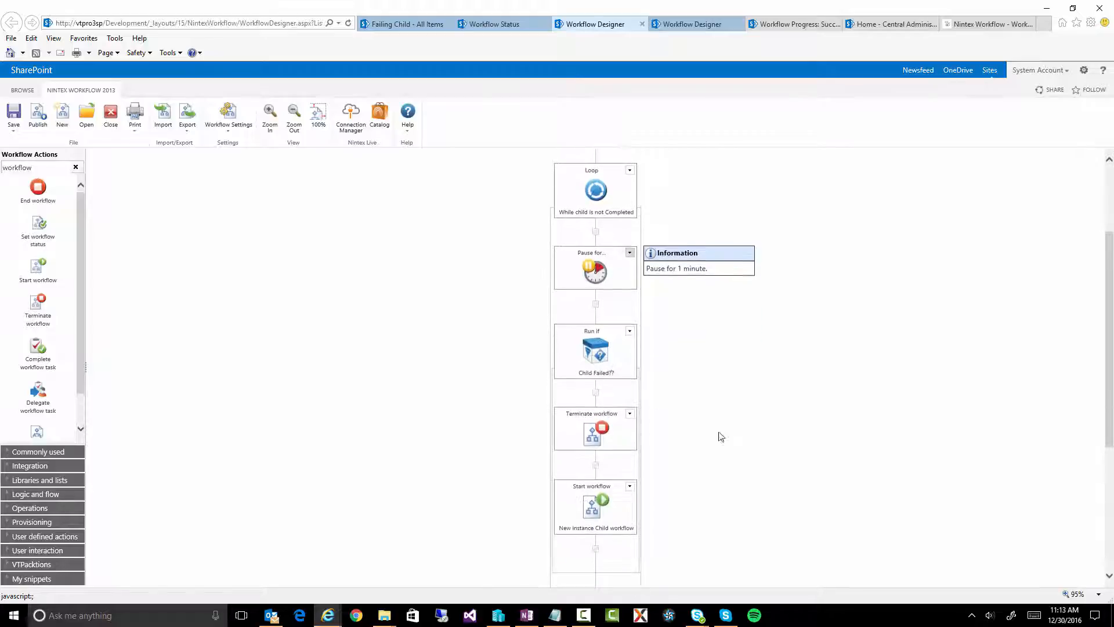
Compare the Child Failed?? Run If conditions with the Child Failure column in the Failing Child list, leaving the configuration without saving
double_click(603, 360)
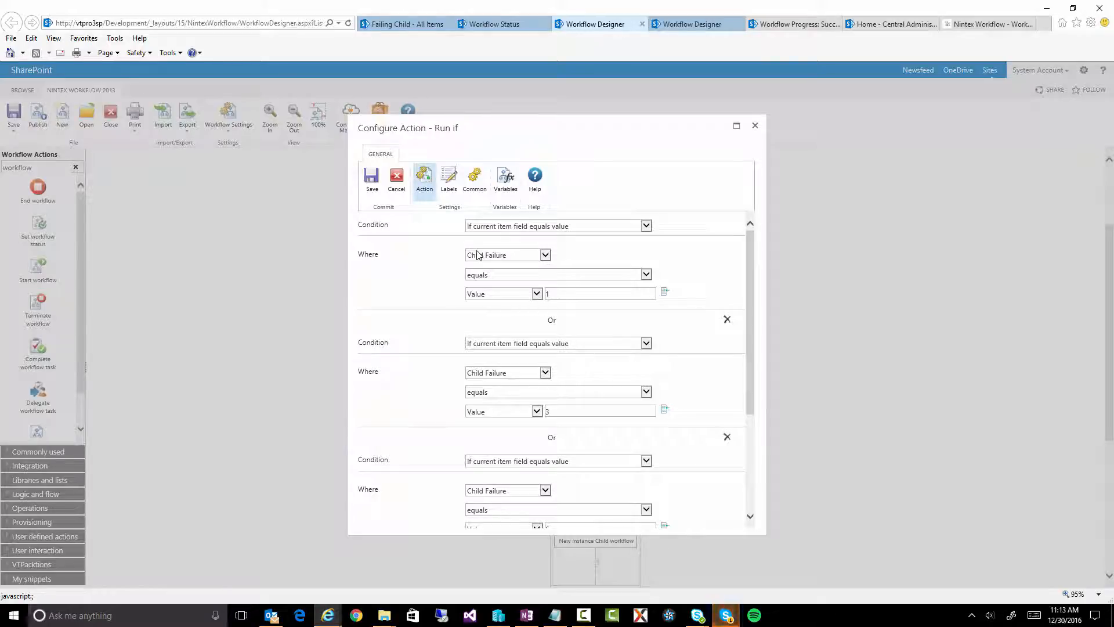
left_click(395, 27)
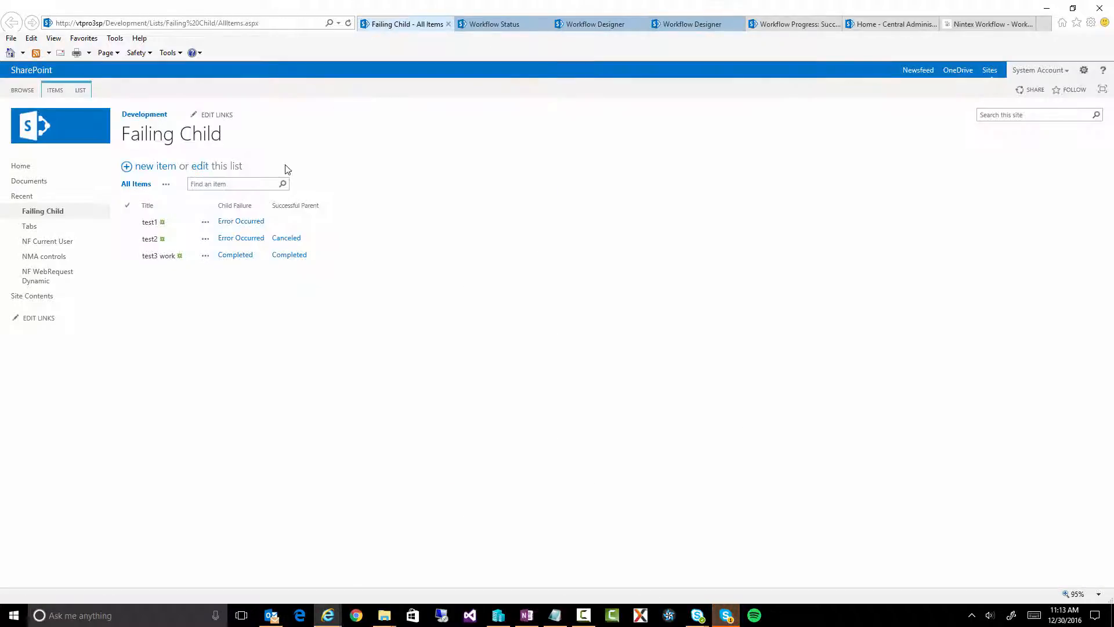
left_click(220, 206)
left_click(474, 428)
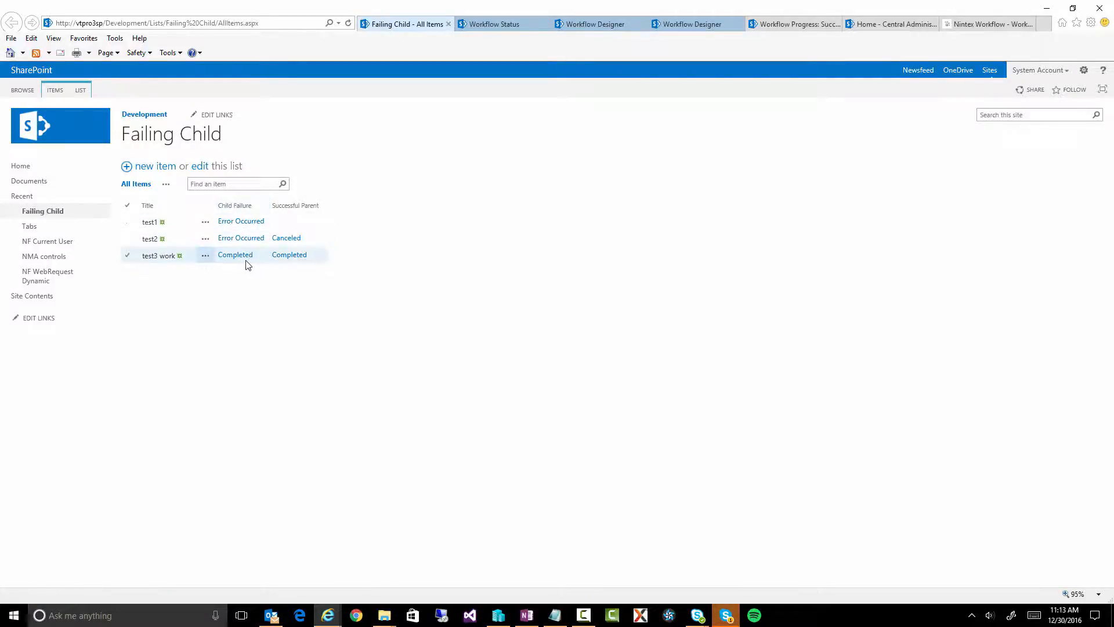
left_click(222, 238)
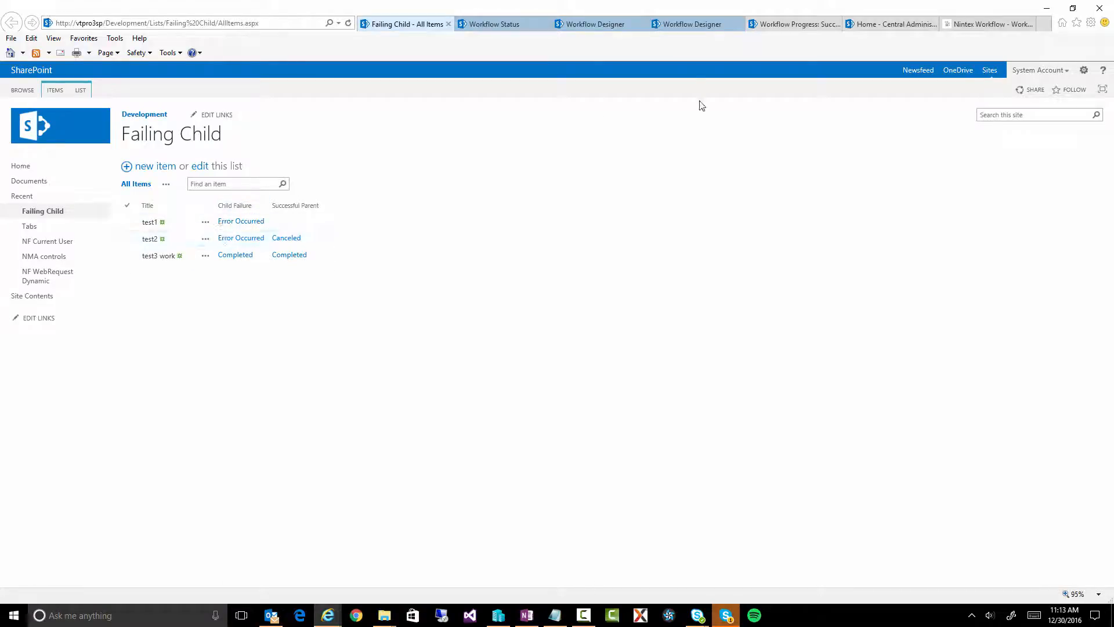
left_click(577, 26)
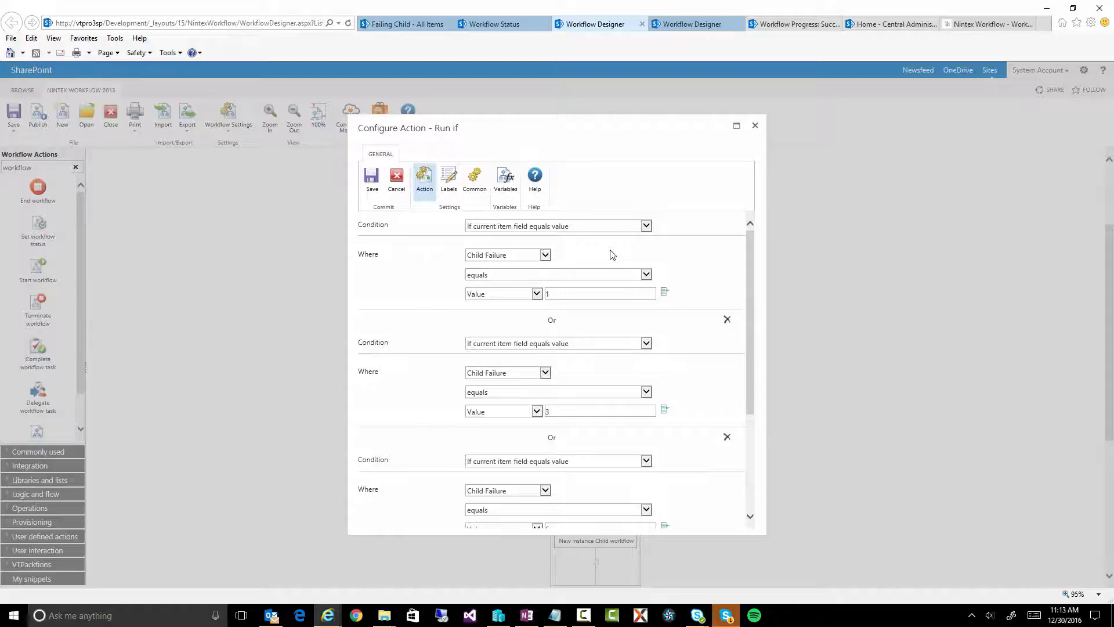
left_click(754, 127)
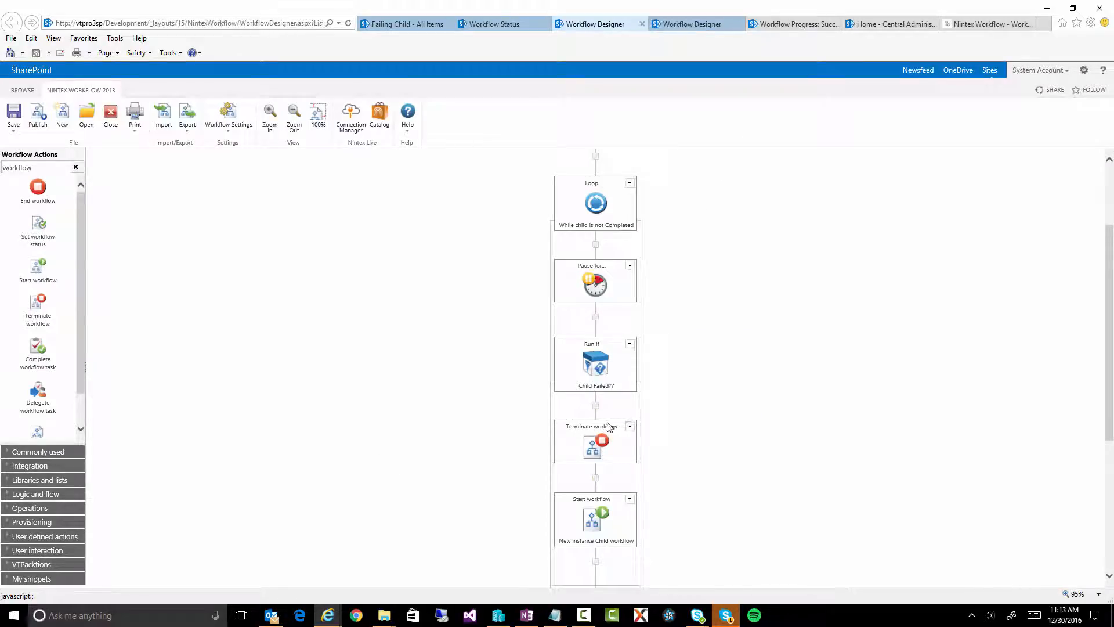
Reopen the Run If configuration and check its first condition value against Failed on Start on the workflow status codes page
double_click(592, 370)
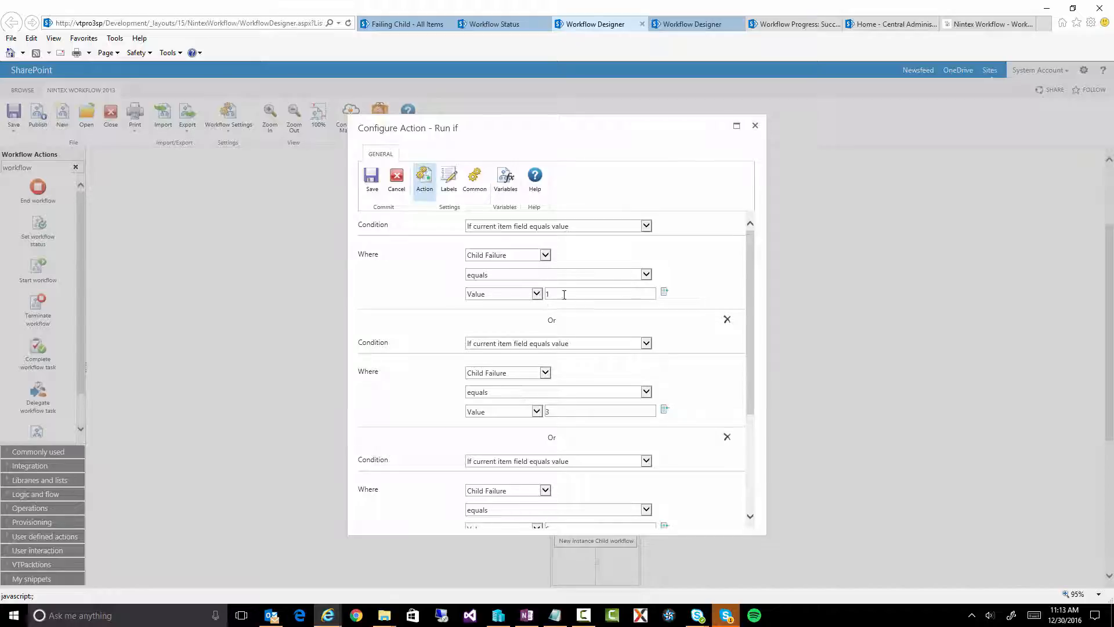
left_click(990, 24)
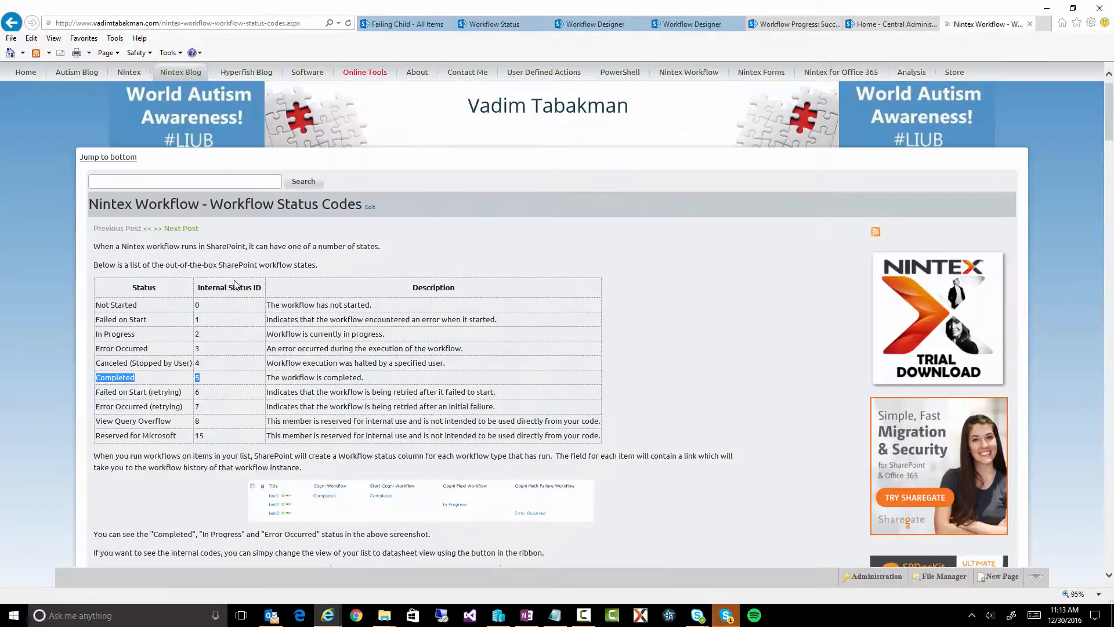
left_click_drag(180, 320, 96, 320)
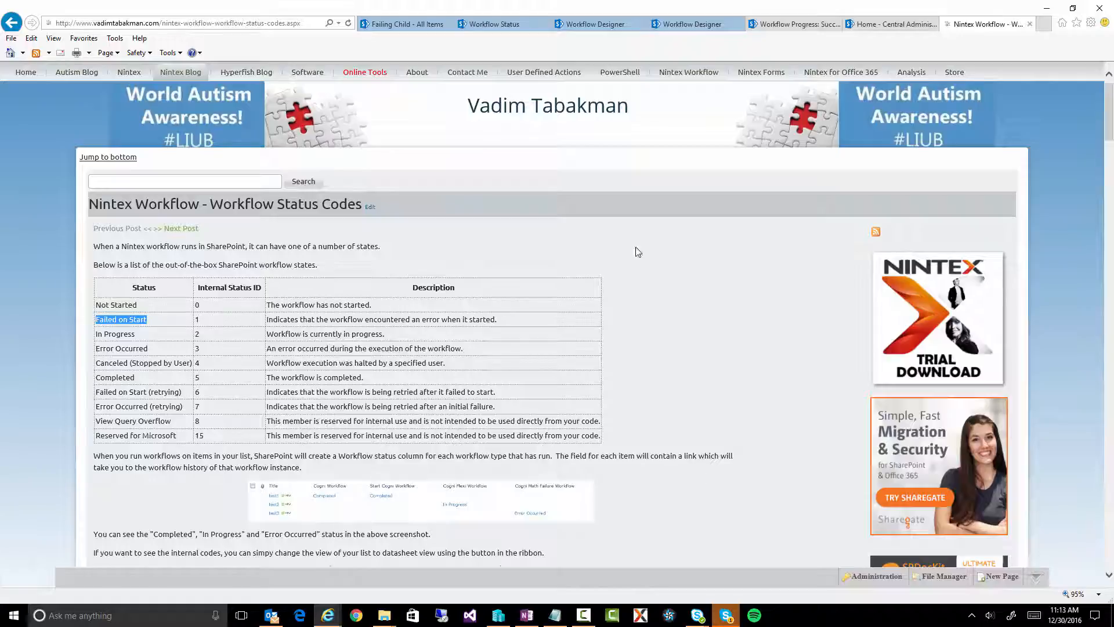
left_click(595, 24)
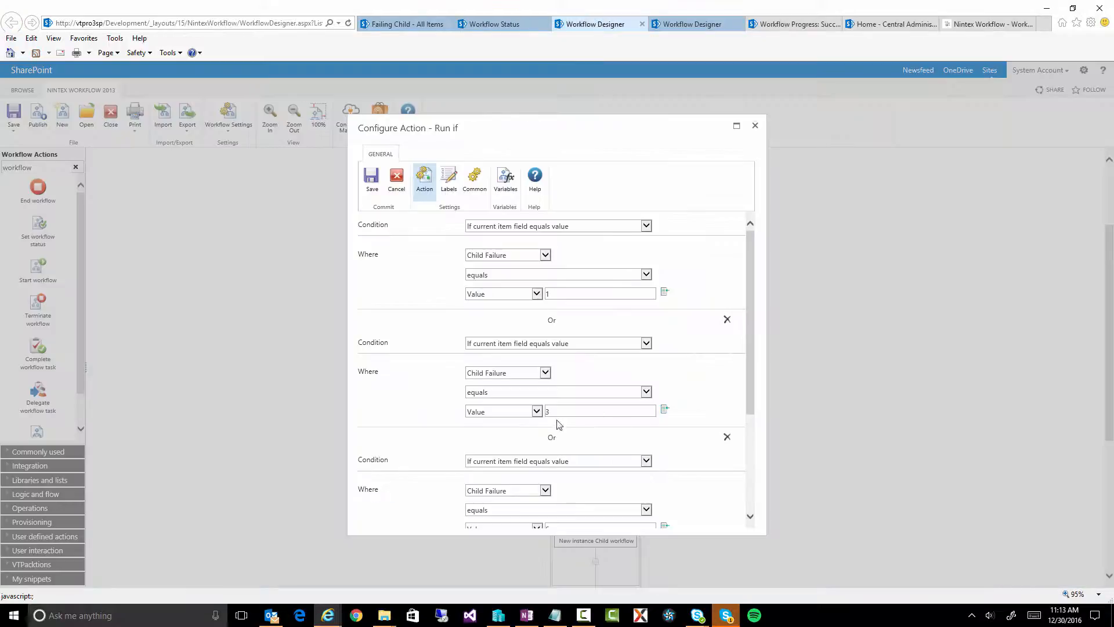
Check the remaining Run If conditions against Error Occurred and the two retrying statuses on the codes page, then cancel the configuration
scroll(562, 433, "down", 3)
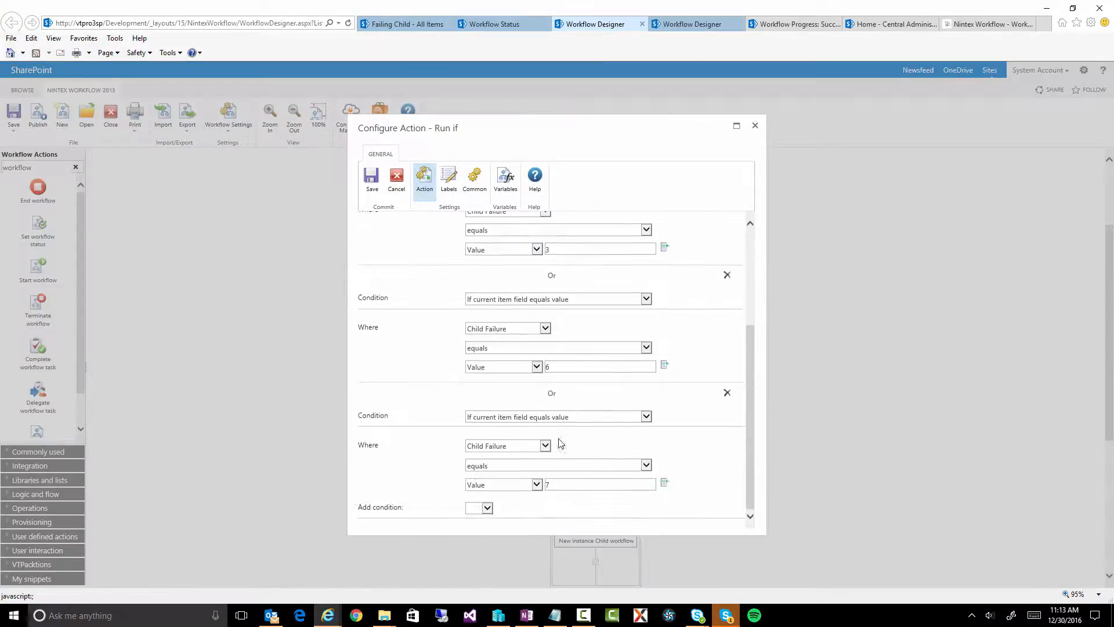
left_click(990, 24)
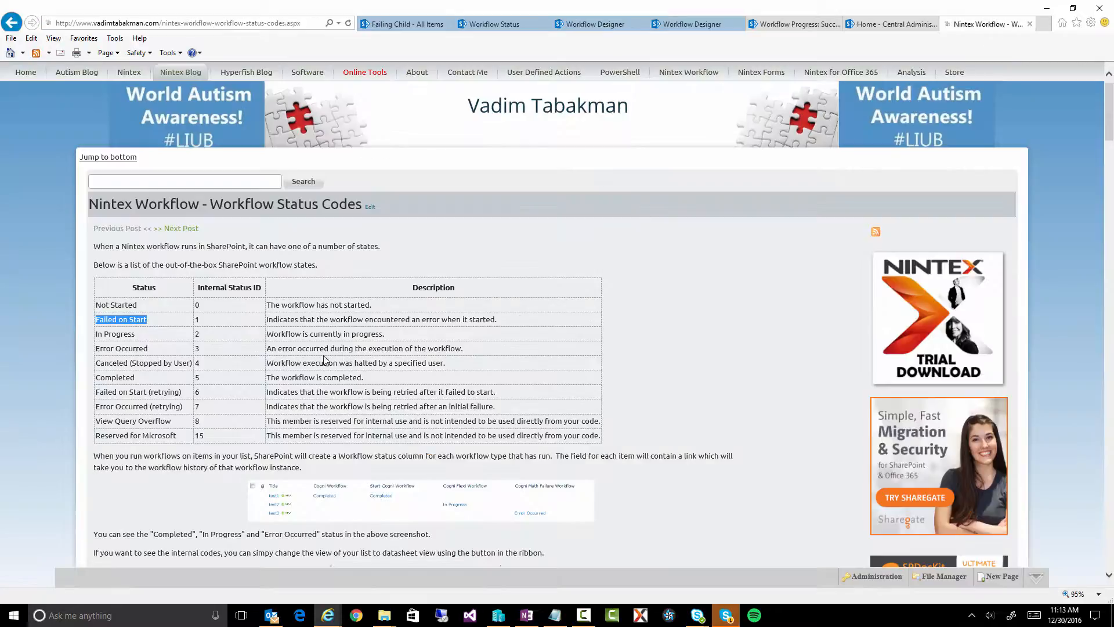
left_click_drag(176, 361, 100, 352)
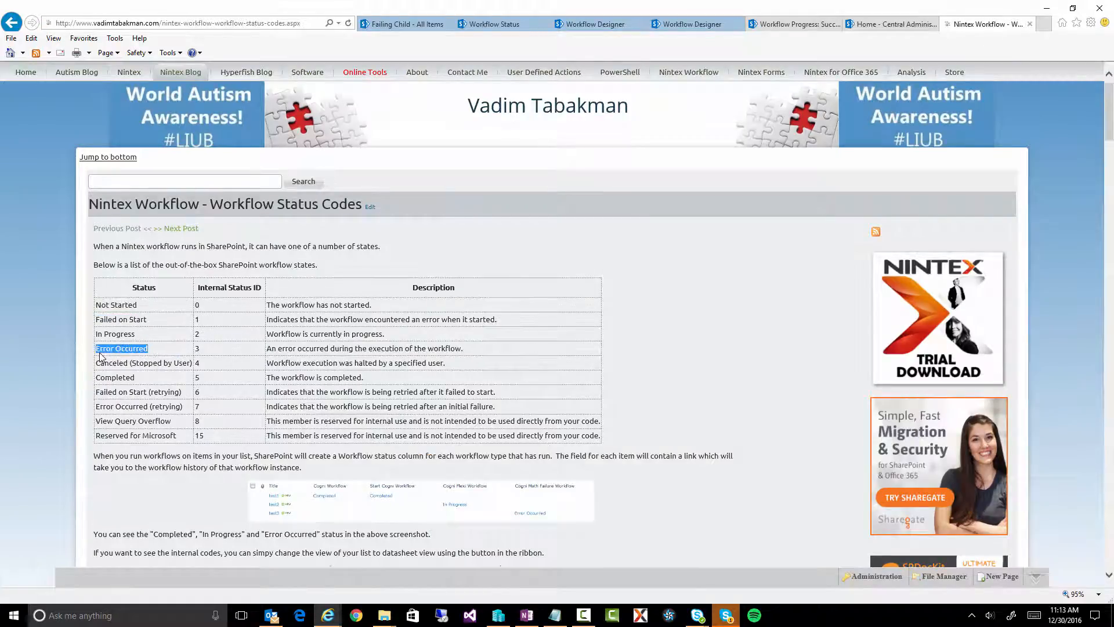
left_click_drag(188, 400, 91, 392)
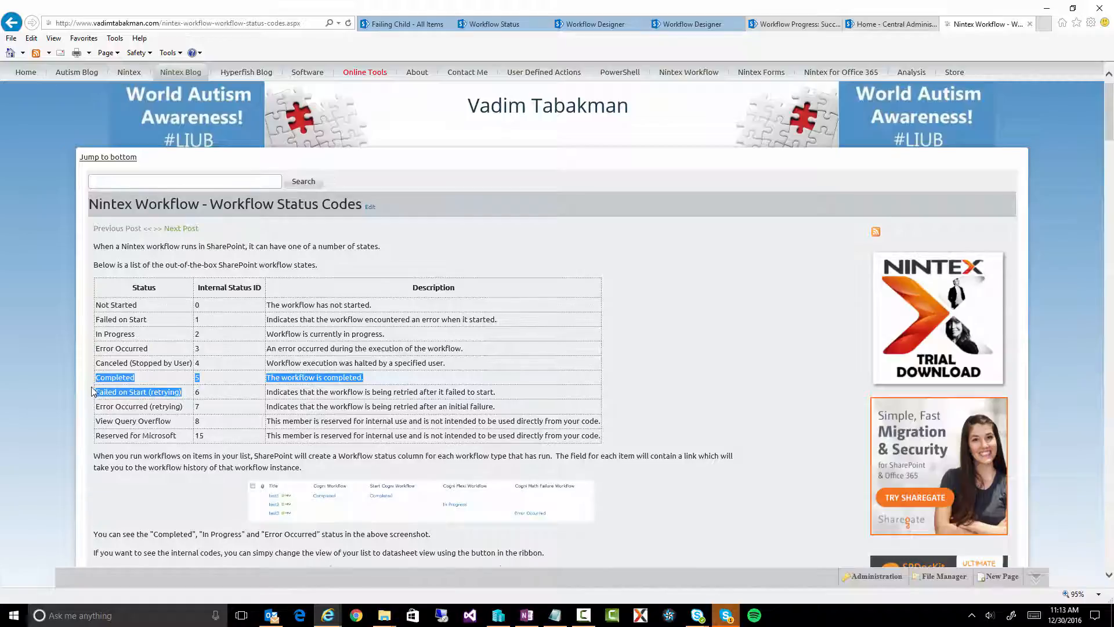
left_click_drag(182, 408, 98, 410)
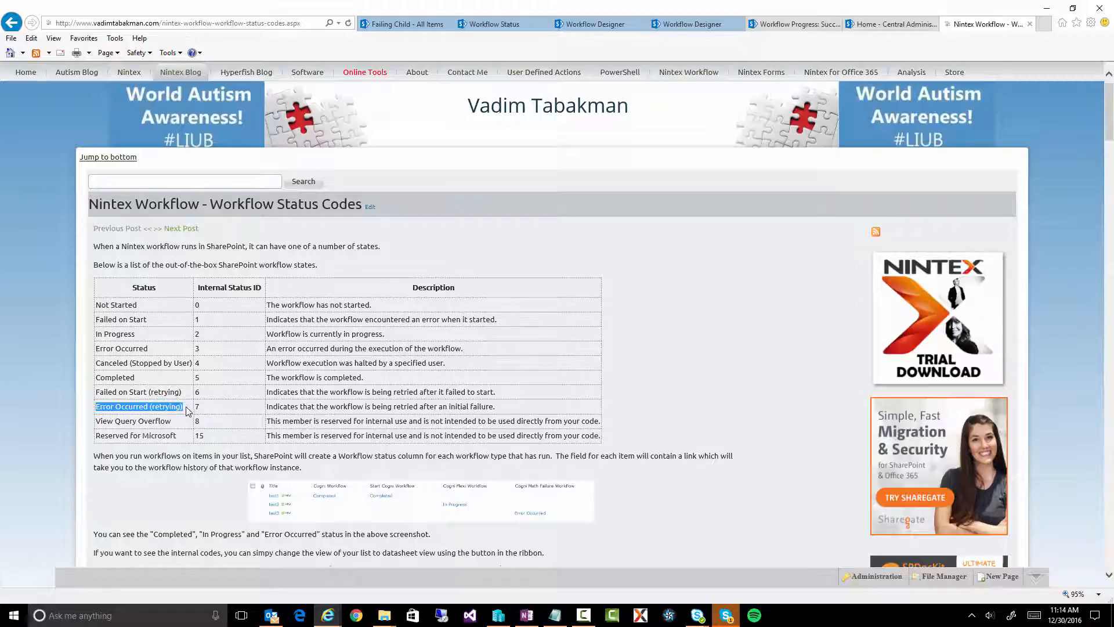
left_click(592, 24)
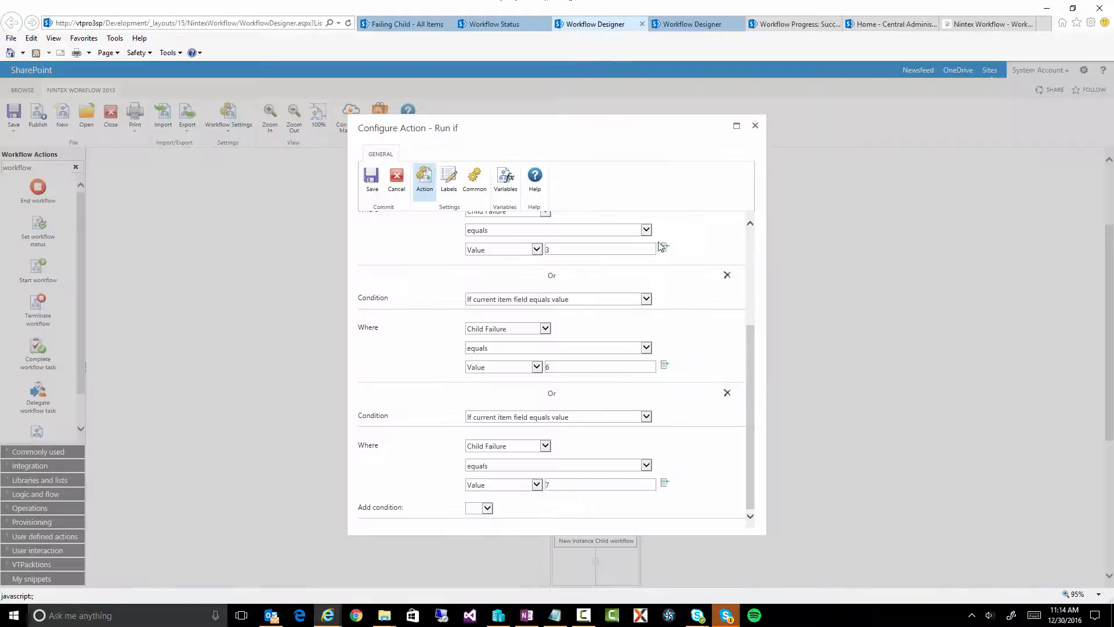
left_click(395, 182)
Inspect the Stop workflow choices in the Terminate workflow action inside the Run If, leaving the configuration without saving
mouse_move(594, 442)
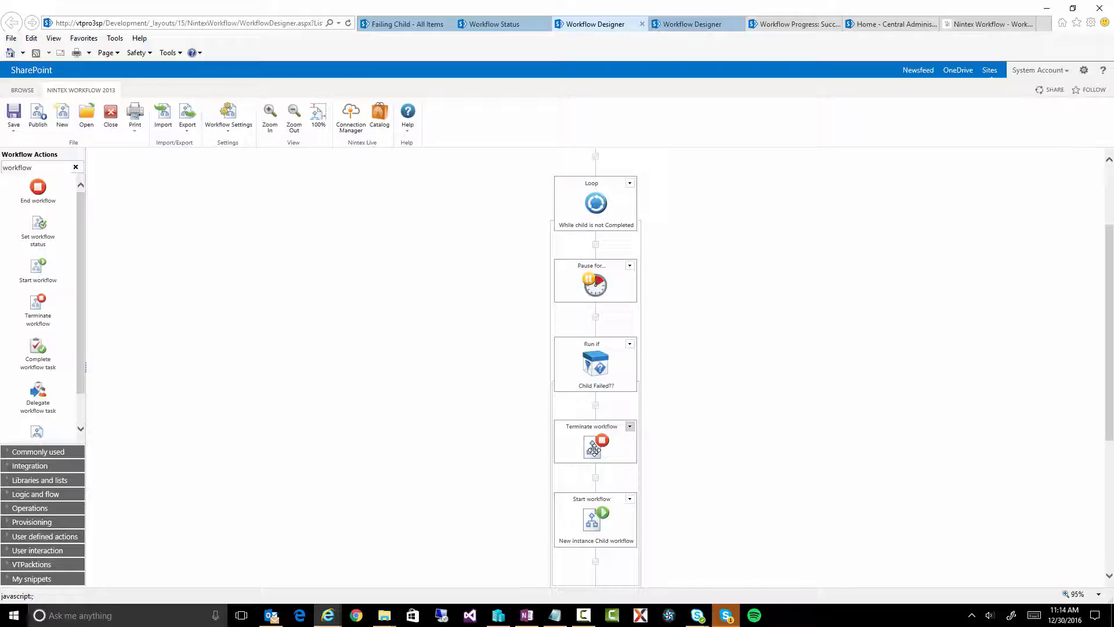
scroll(693, 355, "down", 2)
mouse_move(601, 339)
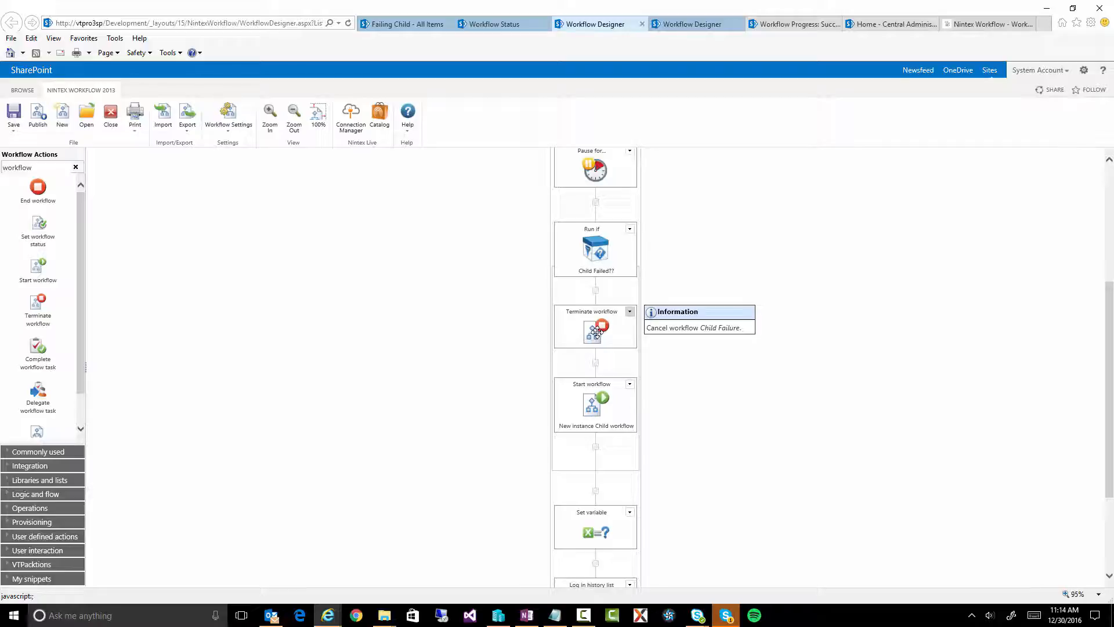
double_click(597, 332)
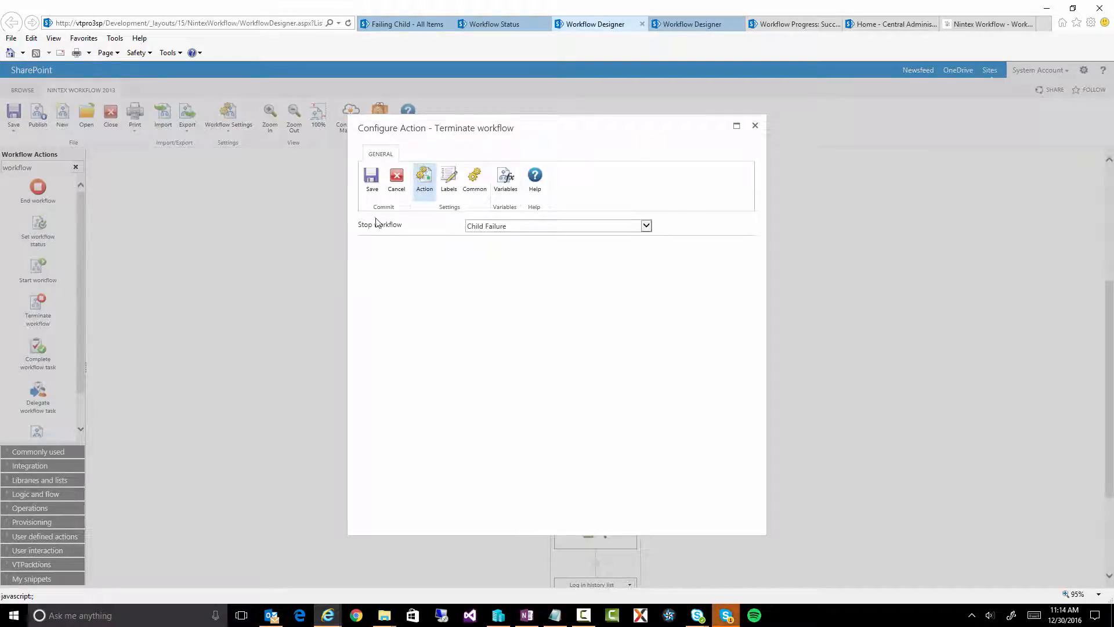
left_click(486, 229)
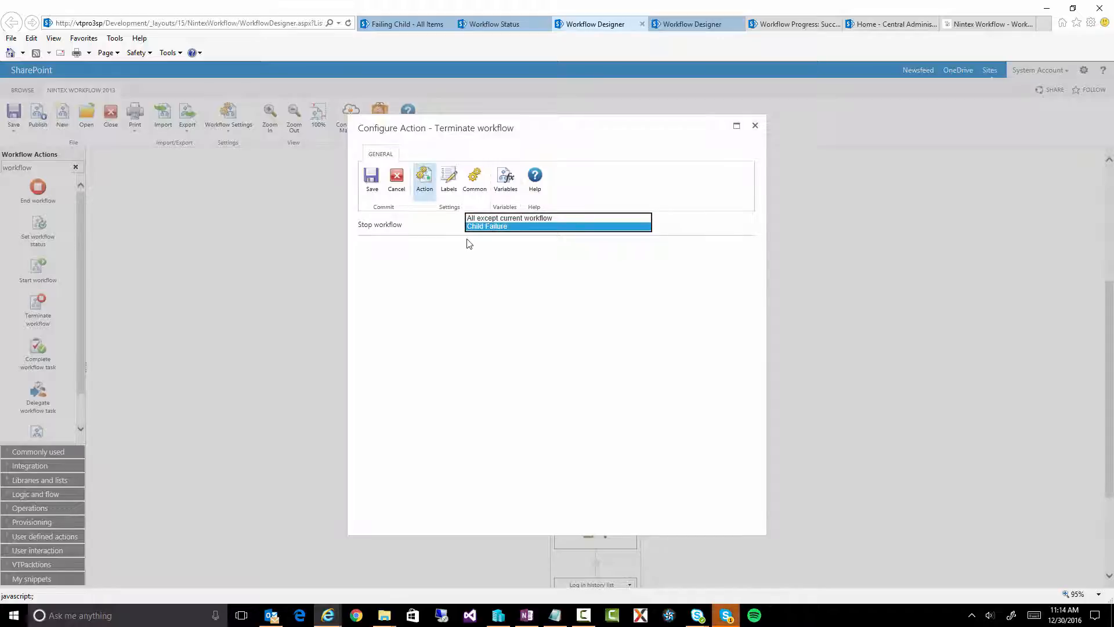
left_click(469, 244)
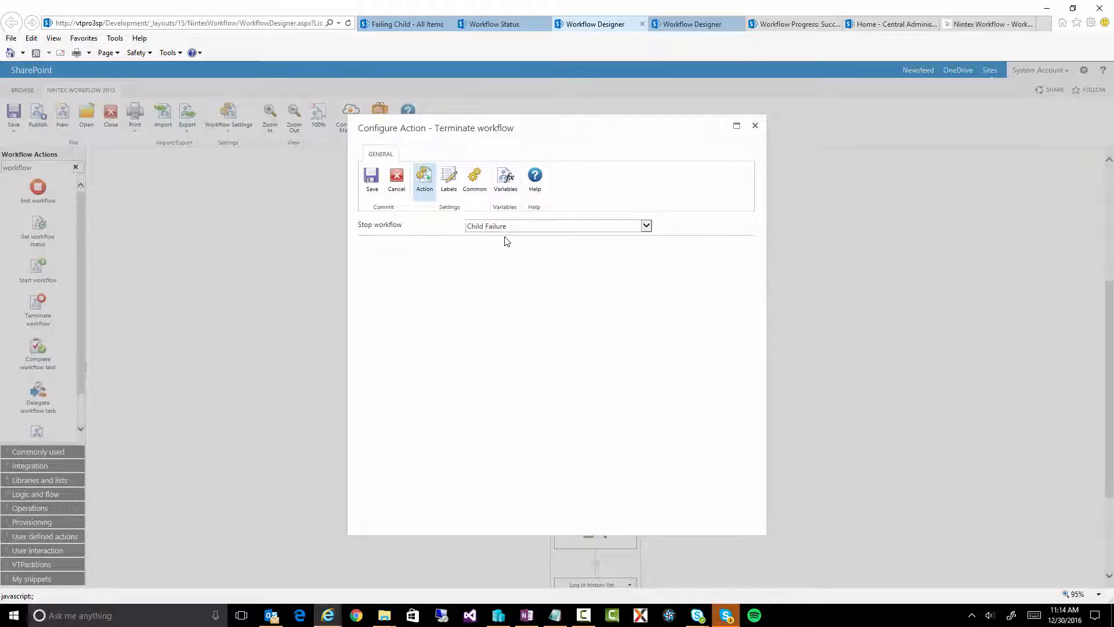
left_click(398, 196)
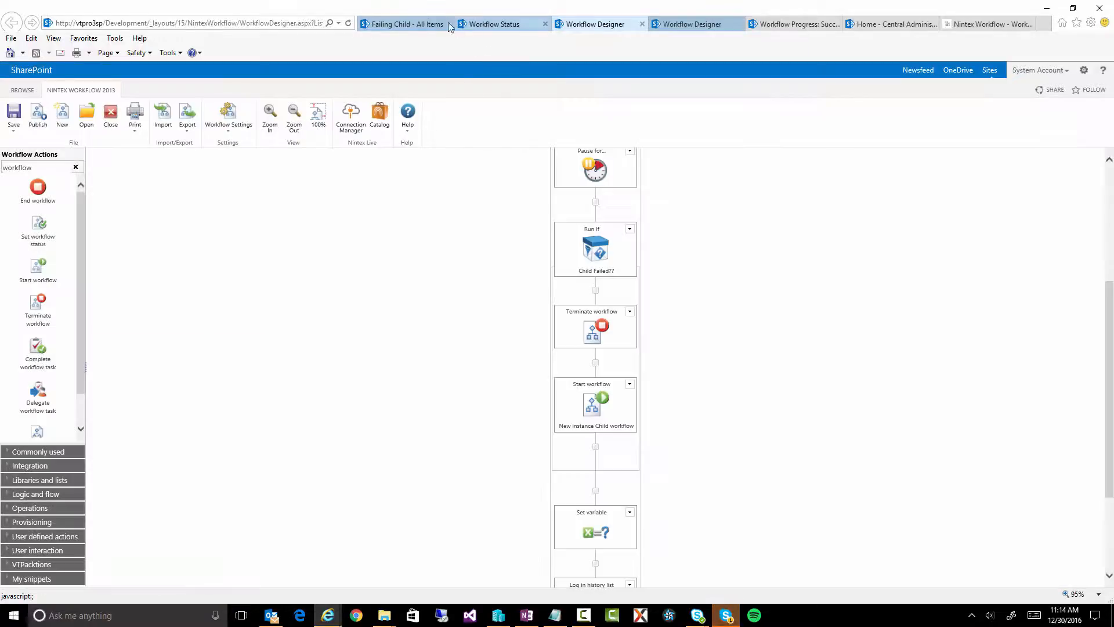
View the Child Failure workflow status page for the test2 item in the Failing Child list, then go back
left_click(410, 24)
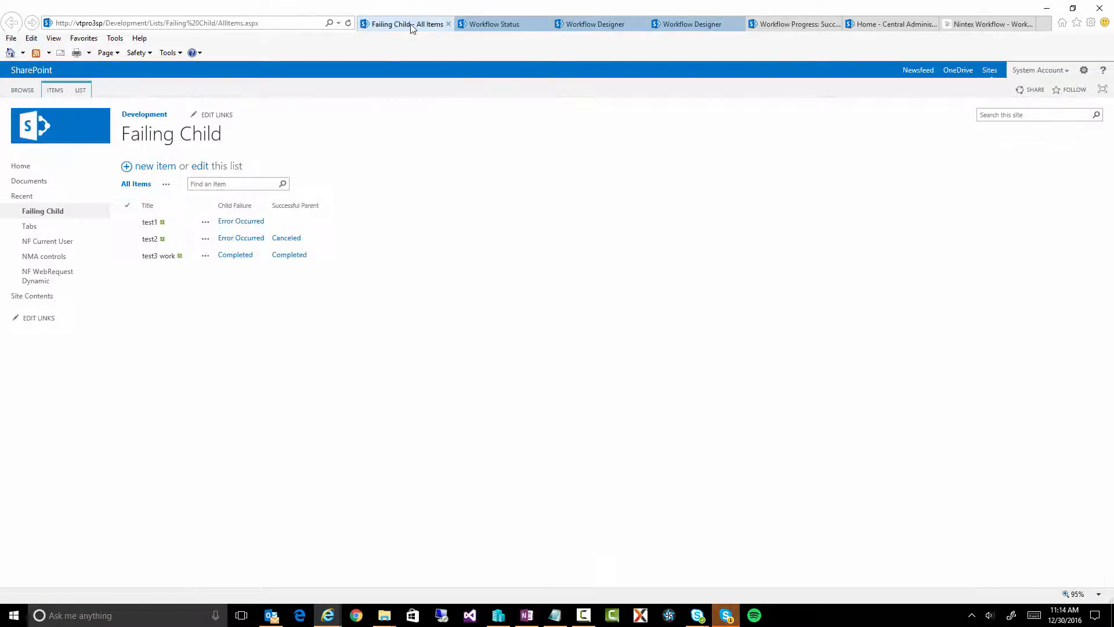
left_click(241, 239)
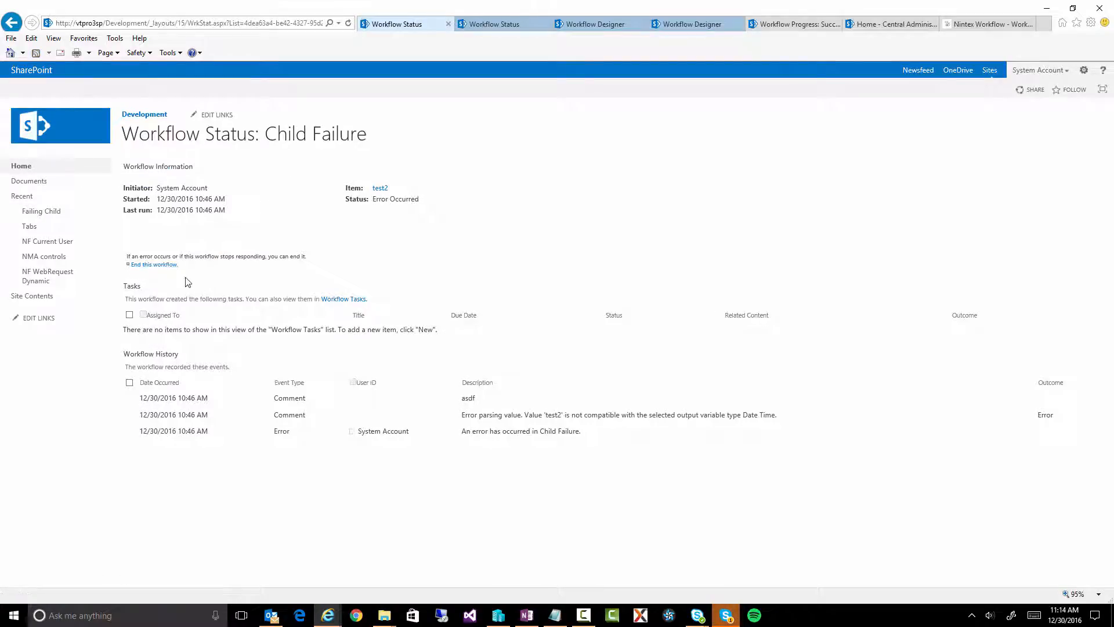
left_click(12, 23)
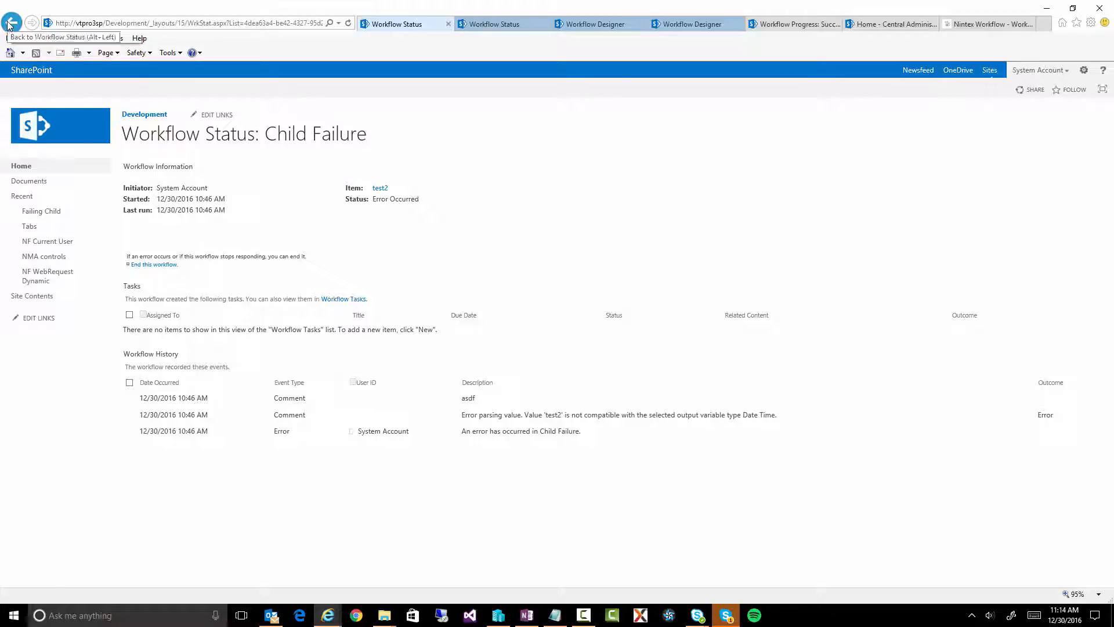
Return to the parent workflow design and check the Set variable action's lookup for numChildStatus, leaving it without saving
left_click(595, 24)
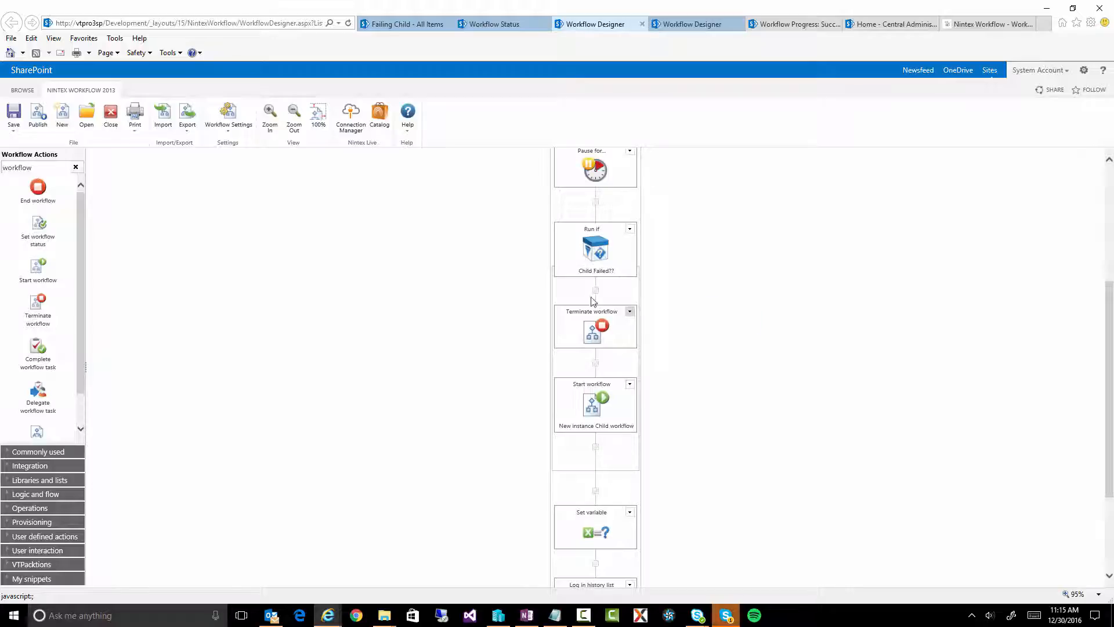
scroll(551, 349, "down", 1)
scroll(551, 349, "down", 2)
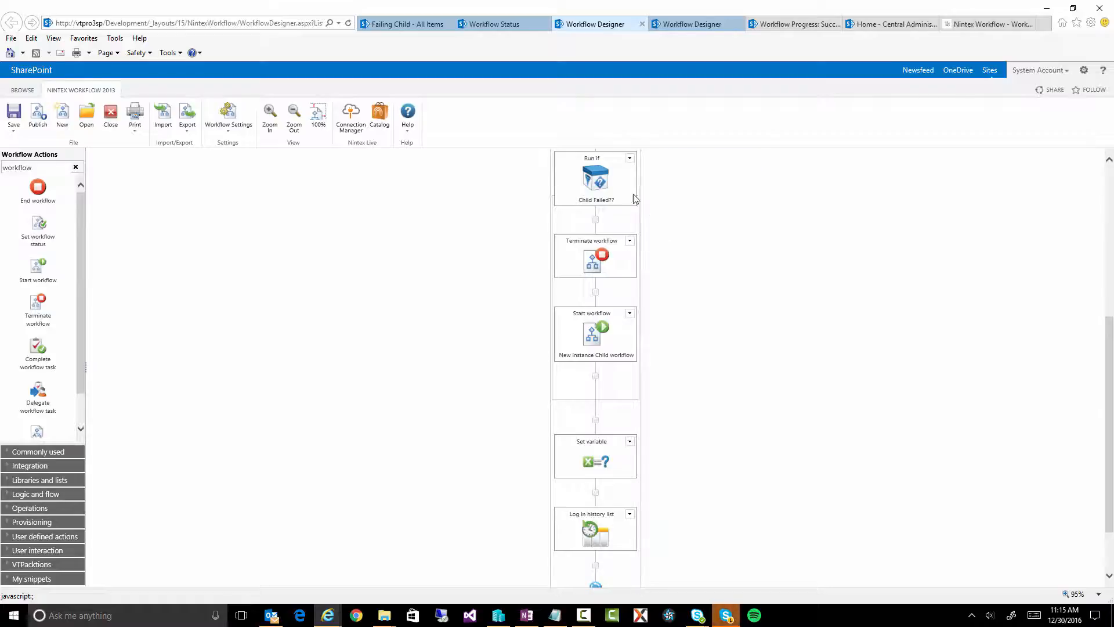
mouse_move(602, 462)
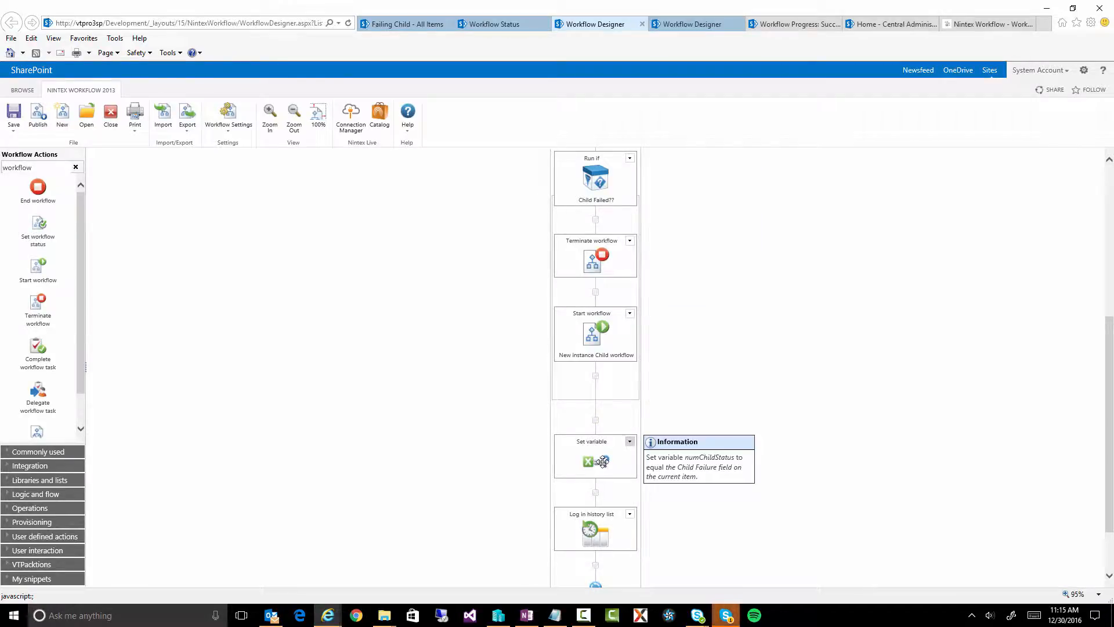
double_click(602, 461)
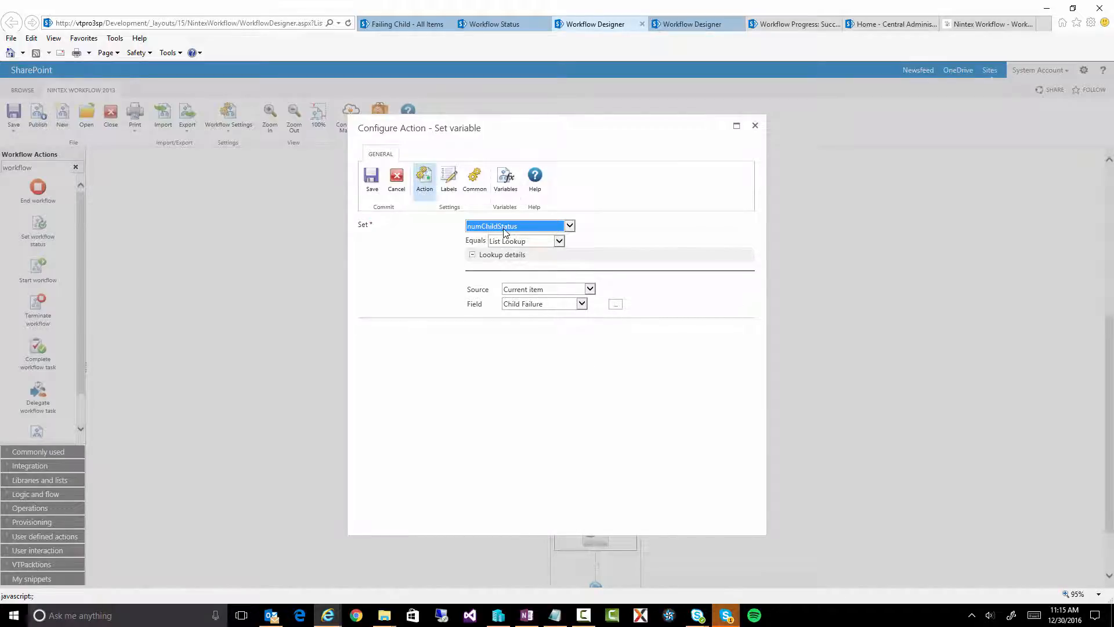
left_click(393, 189)
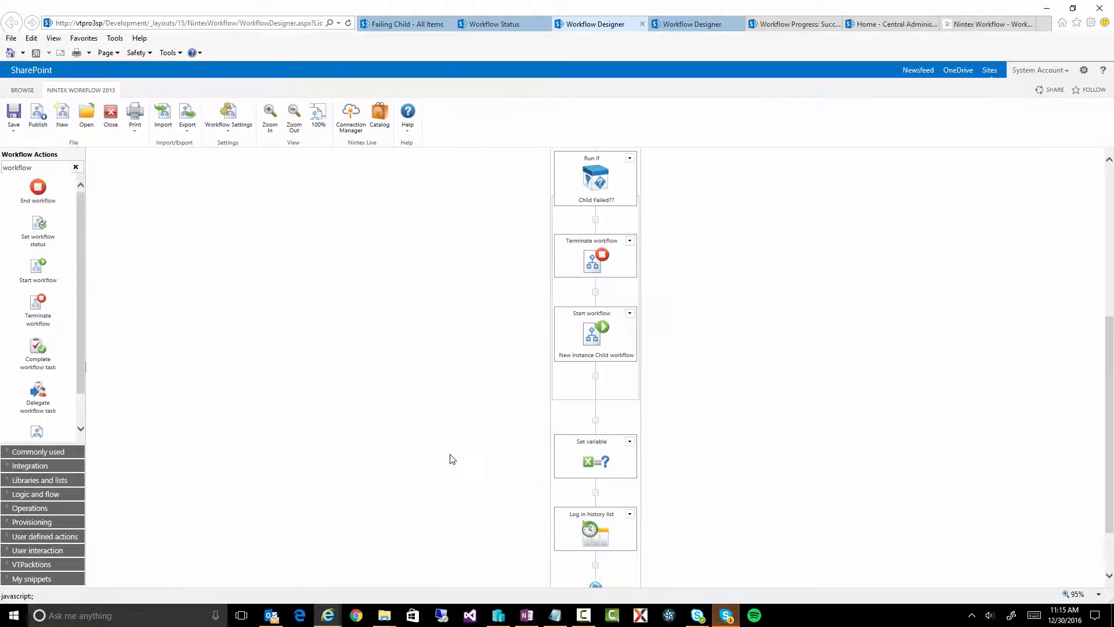
Review the loop's sequence of actions from the While child is not Completed condition through the Log in history list action
scroll(451, 455, "down", 3)
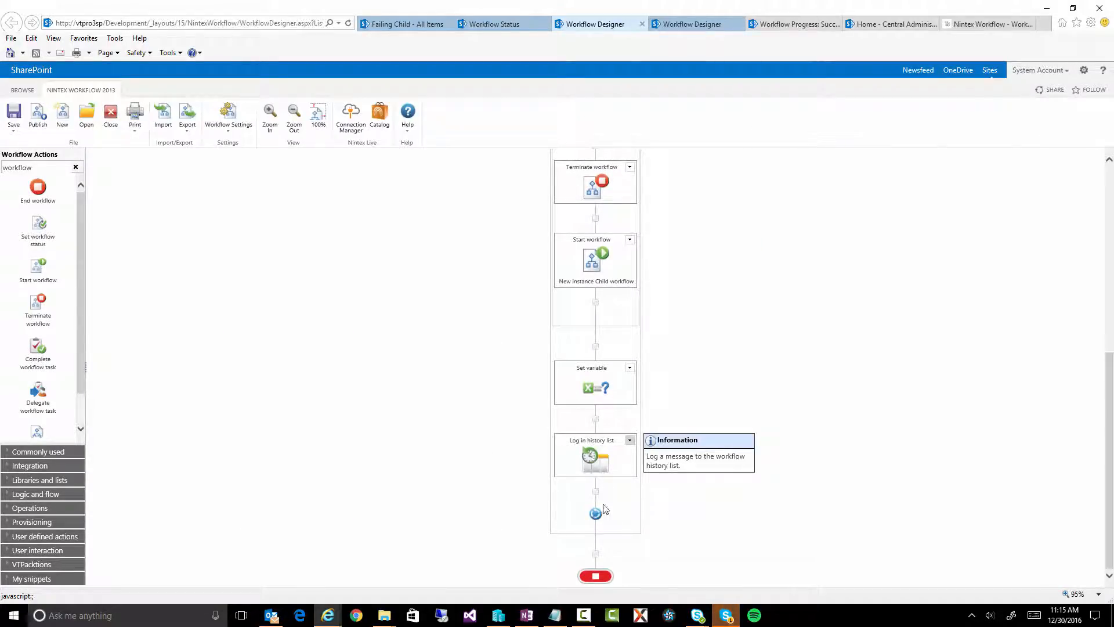
scroll(455, 351, "up", 5)
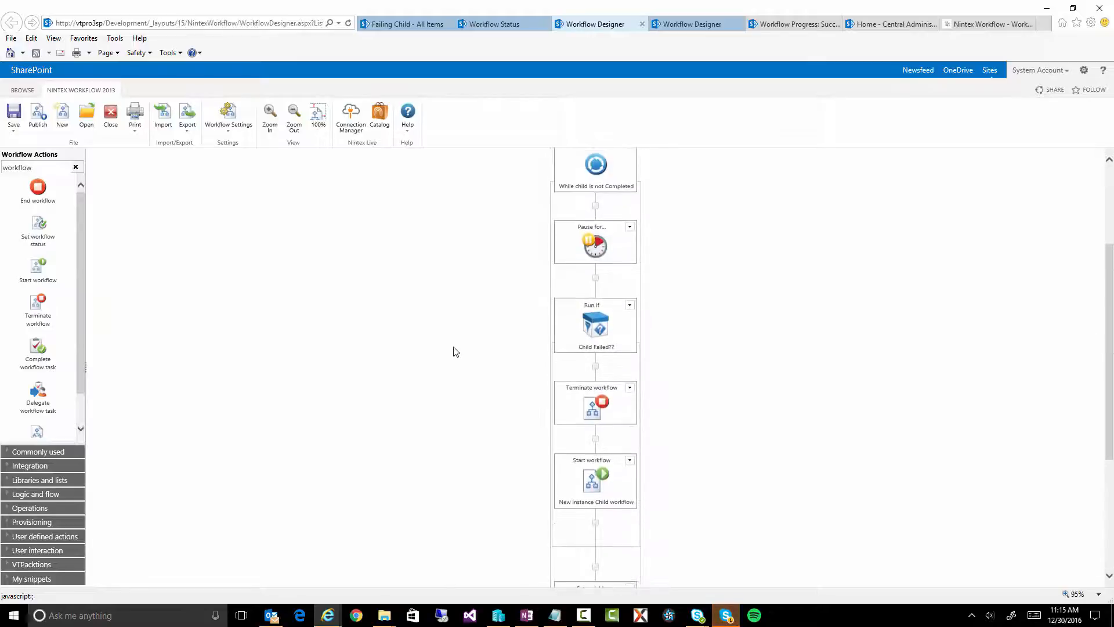
mouse_move(592, 225)
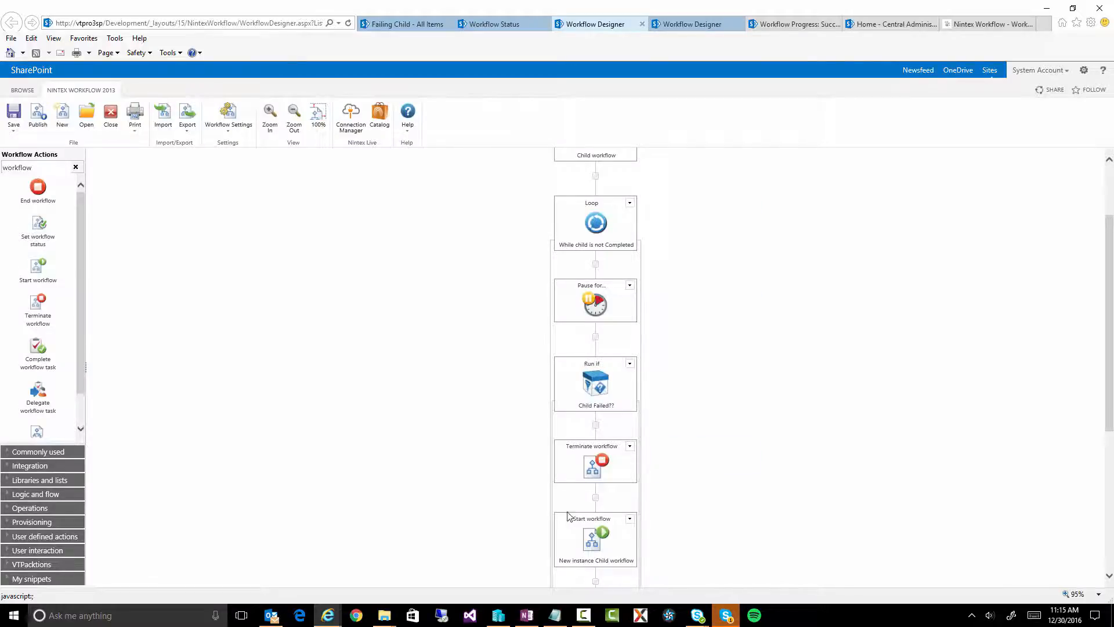
scroll(568, 516, "down", 5)
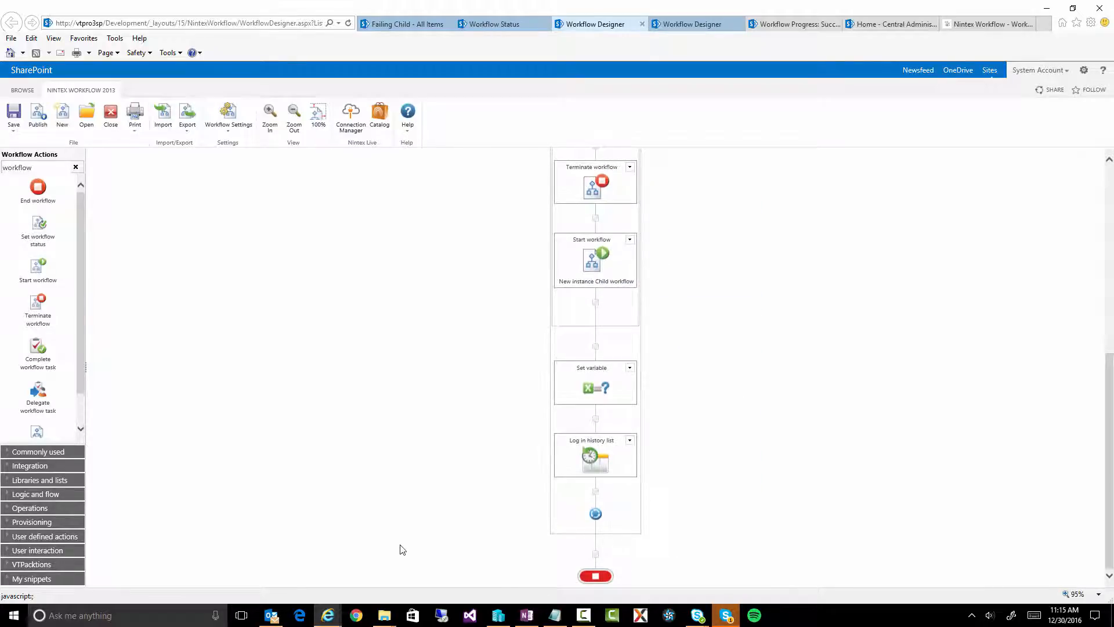
scroll(480, 348, "up", 5)
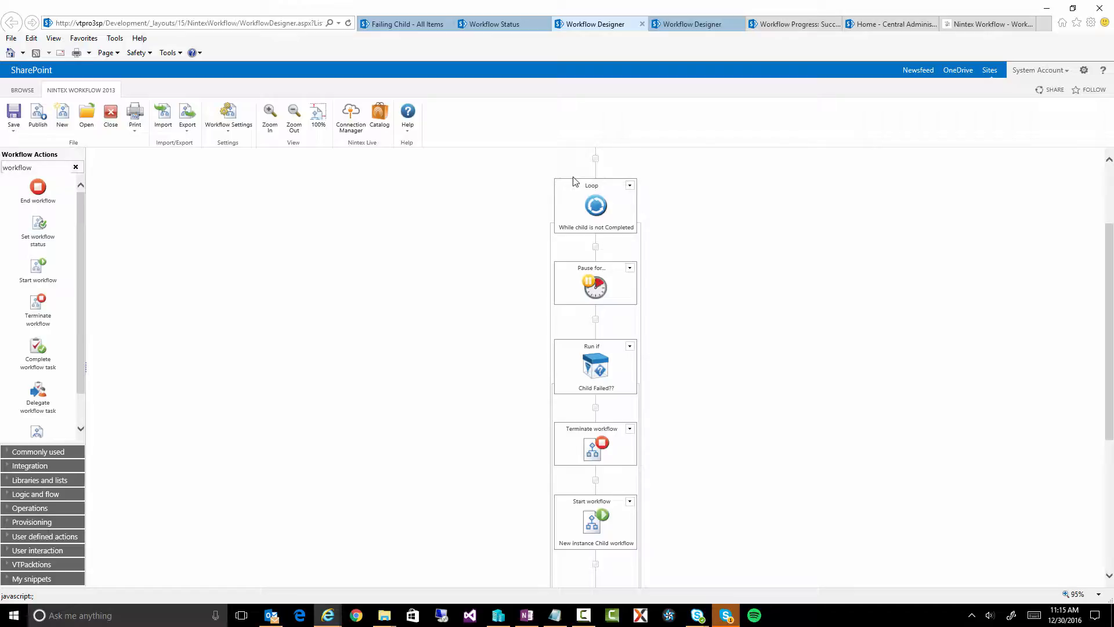
Check the Pause for duration and Loop action in the parent workflow design, returning to the start of the workflow
mouse_move(593, 294)
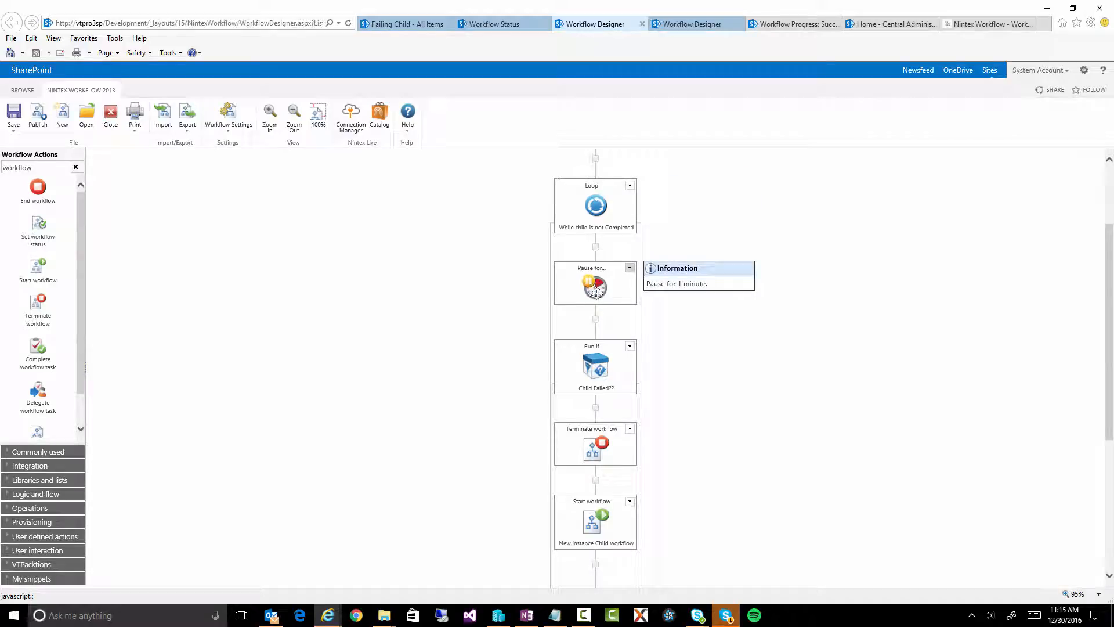
mouse_move(596, 207)
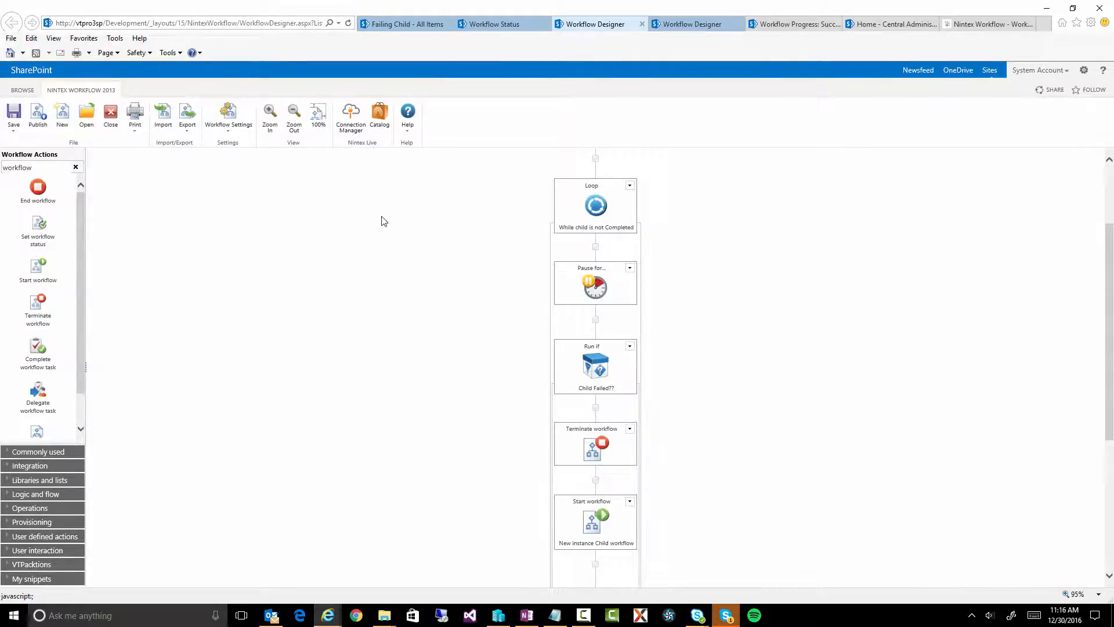
scroll(511, 255, "up", 3)
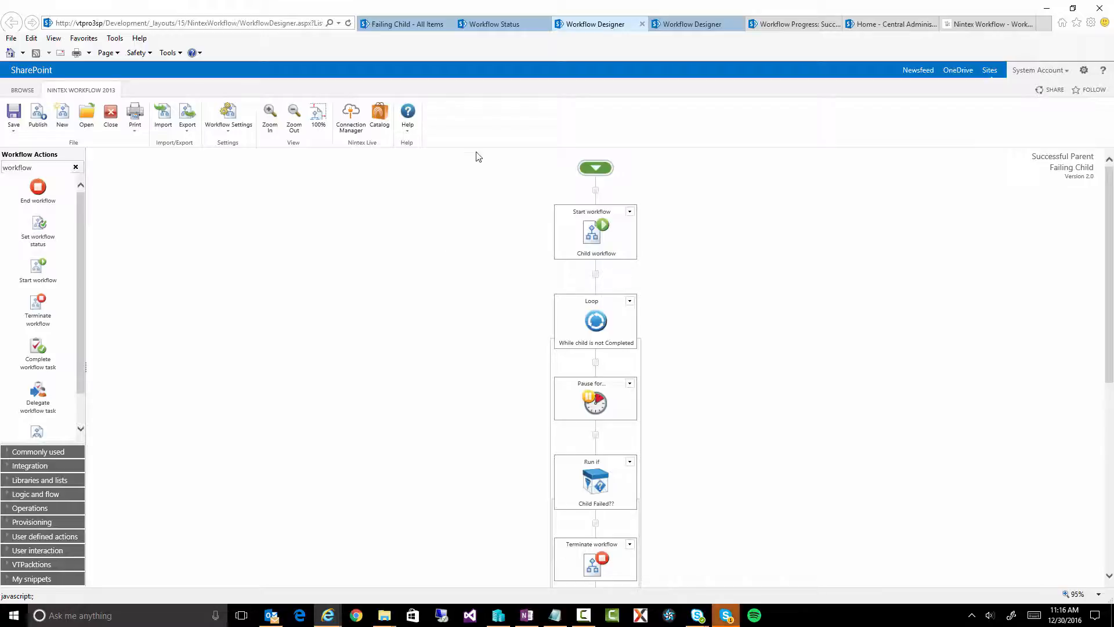
Add a new item titled test4 to the Failing Child list
left_click(410, 23)
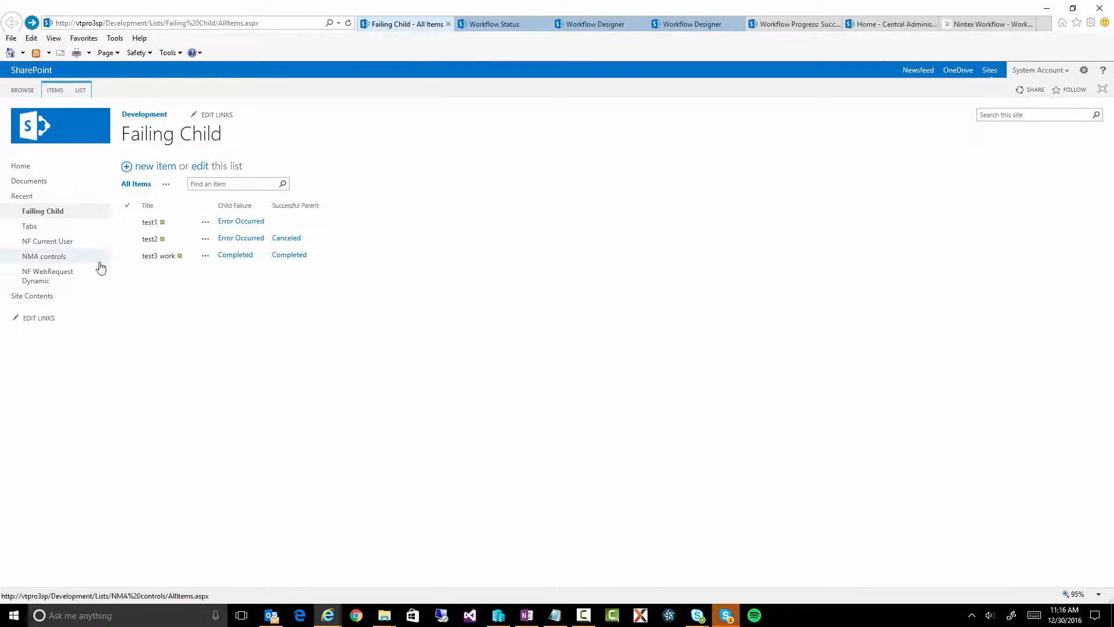
left_click(147, 171)
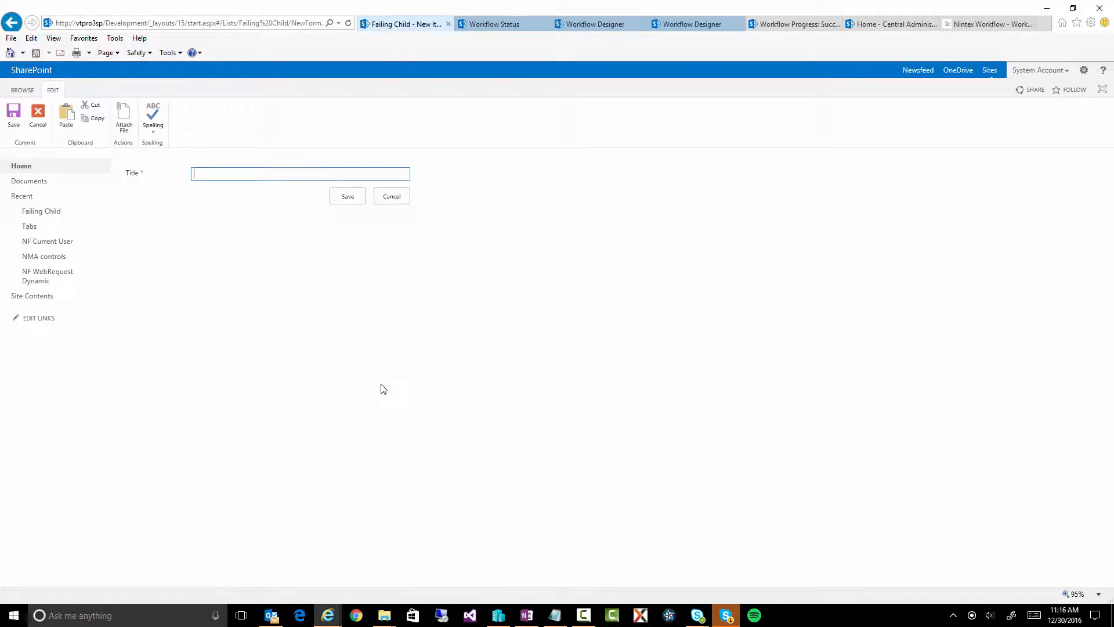
type("test4")
left_click(349, 197)
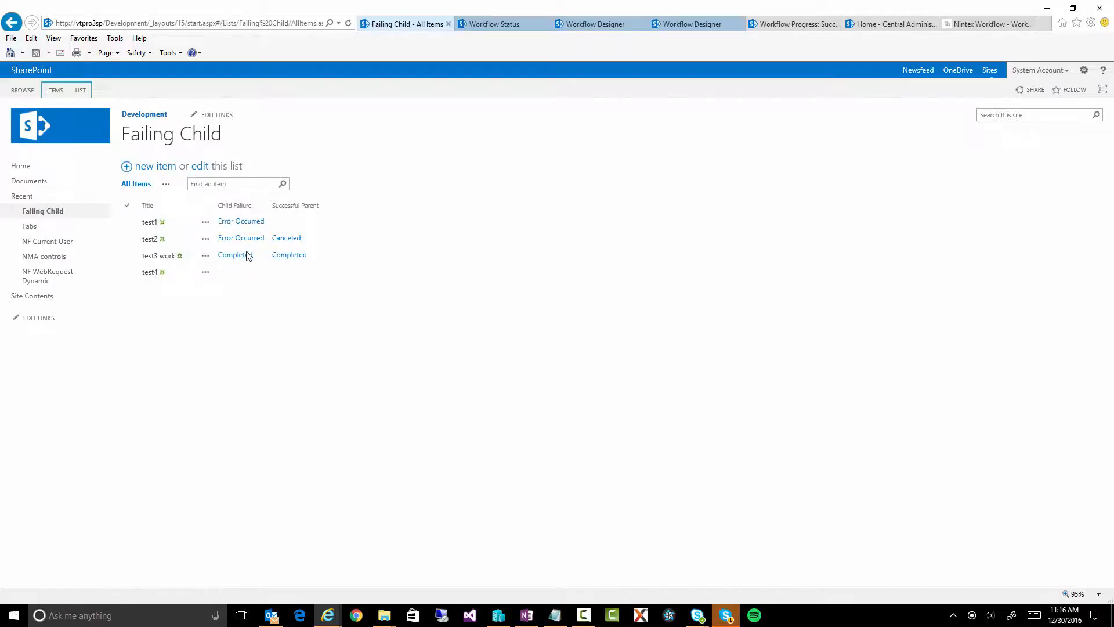
Start the Successful Parent workflow on the test4 item
left_click(206, 272)
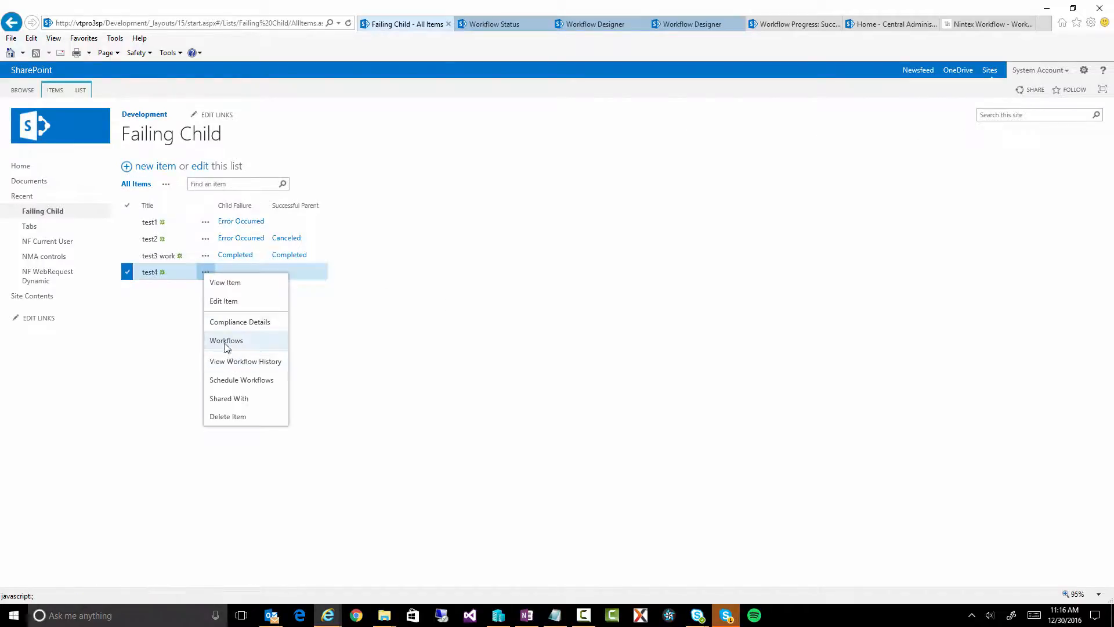
left_click(226, 341)
left_click(643, 197)
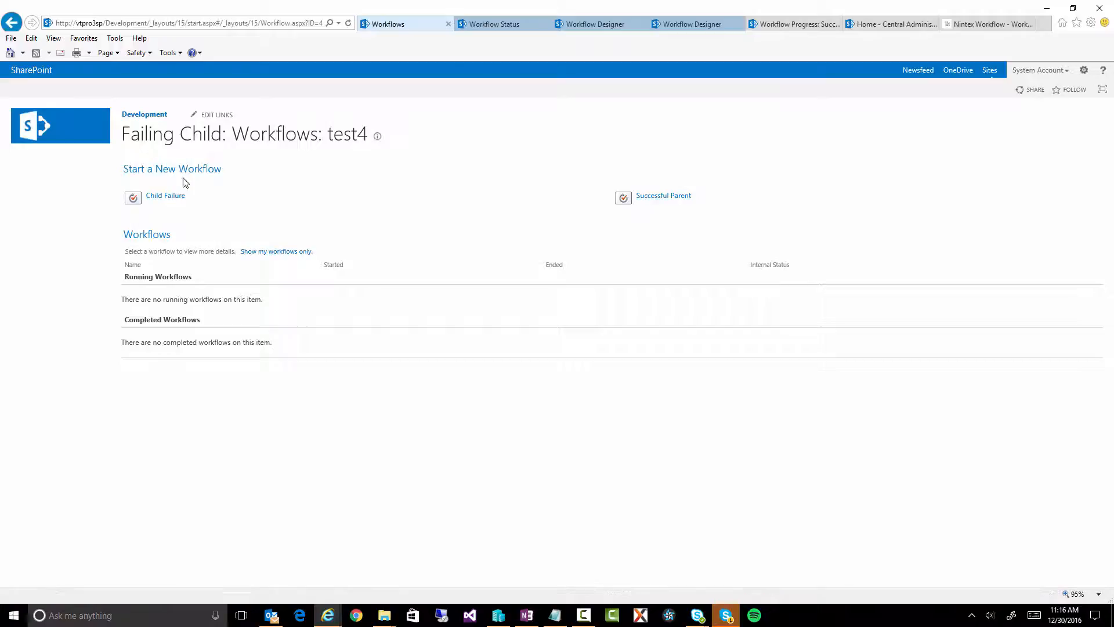
left_click(165, 188)
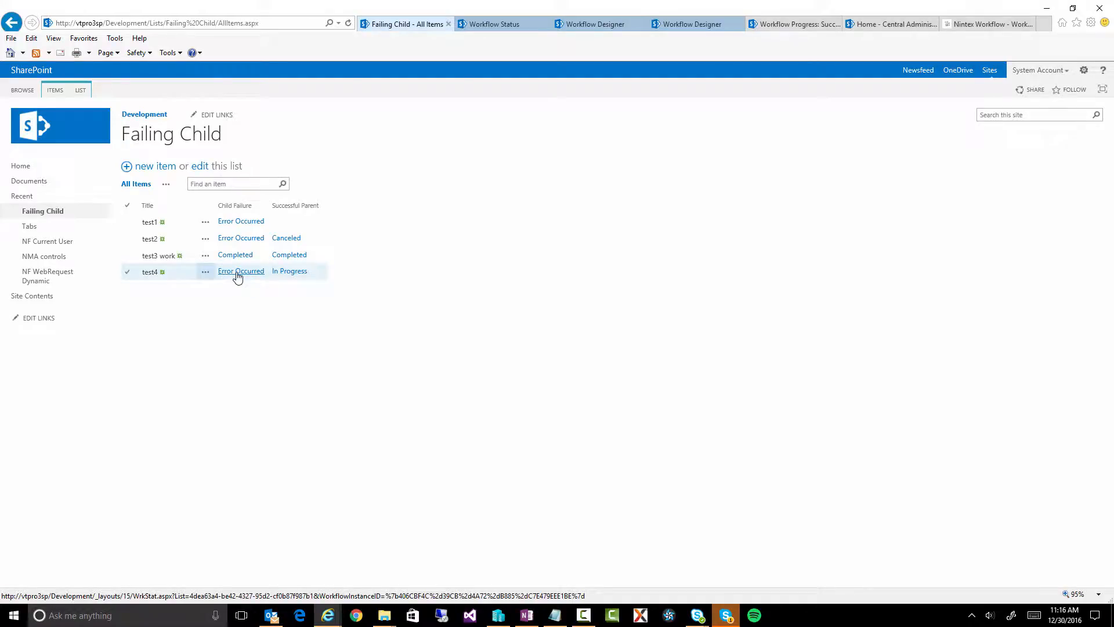
Open the Successful Parent progress from test4's workflow history, expand the Child Failed?? Run If, and examine the loop's actions
left_click(206, 272)
left_click(235, 360)
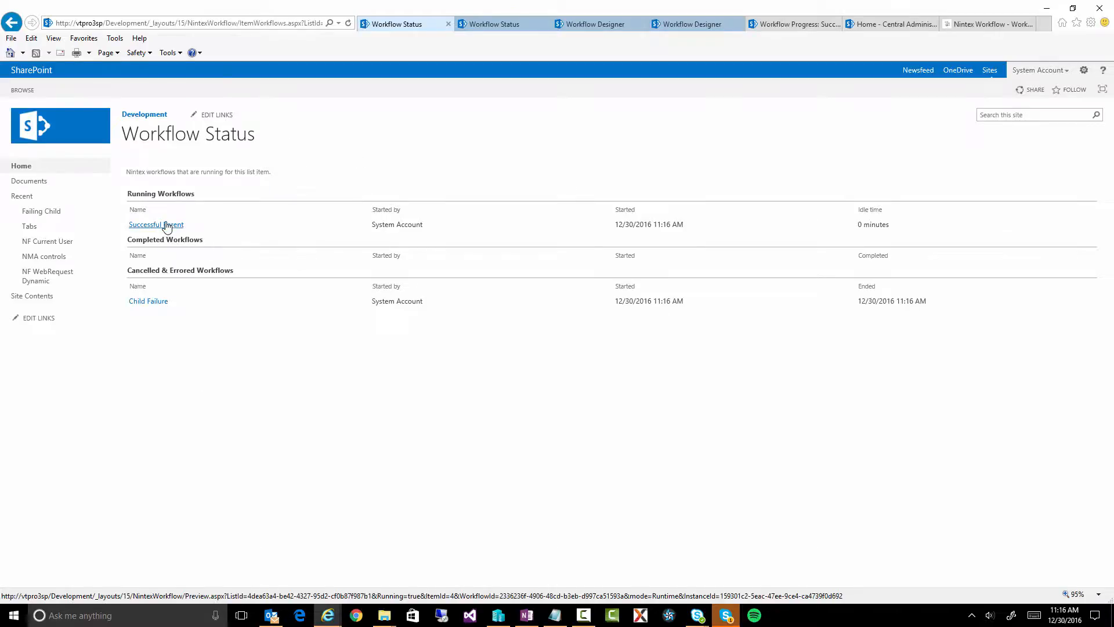
left_click(169, 225)
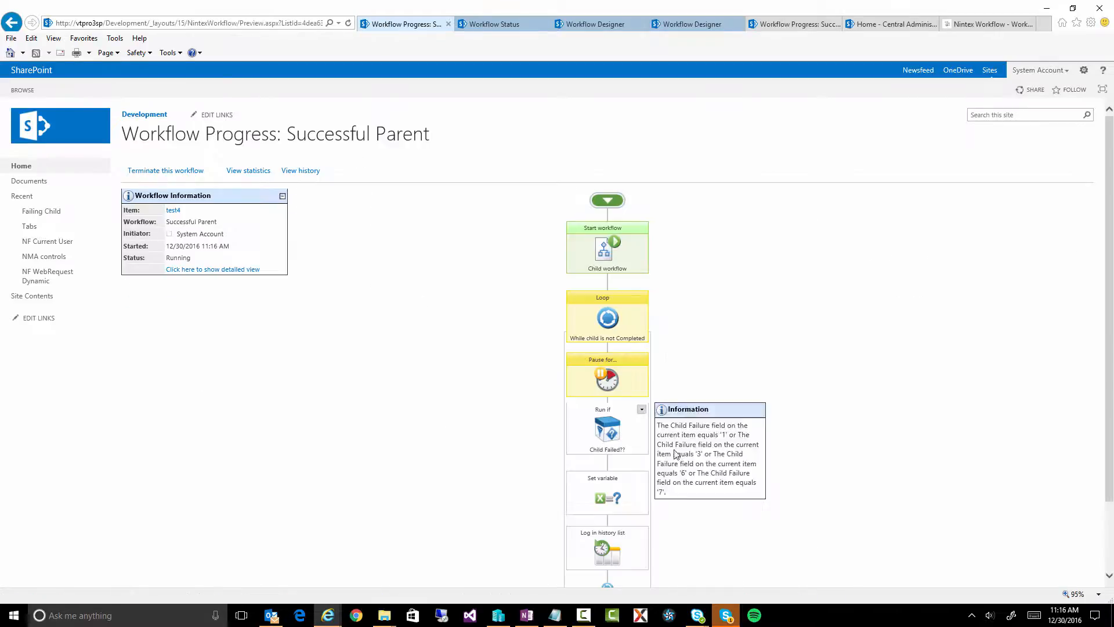
left_click(641, 409)
left_click(619, 426)
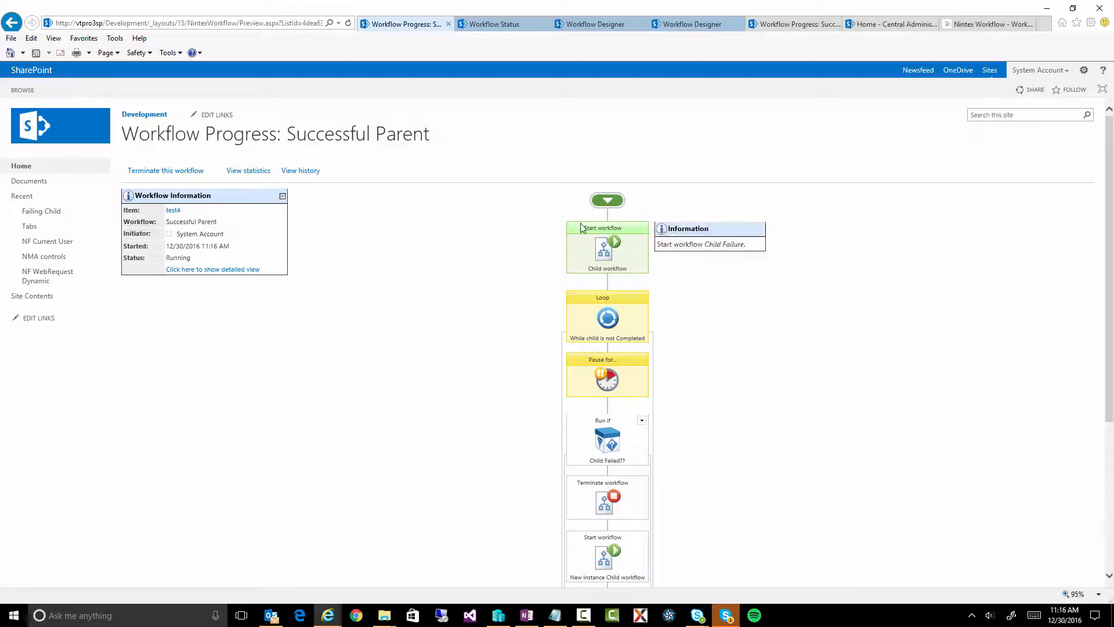
mouse_move(604, 323)
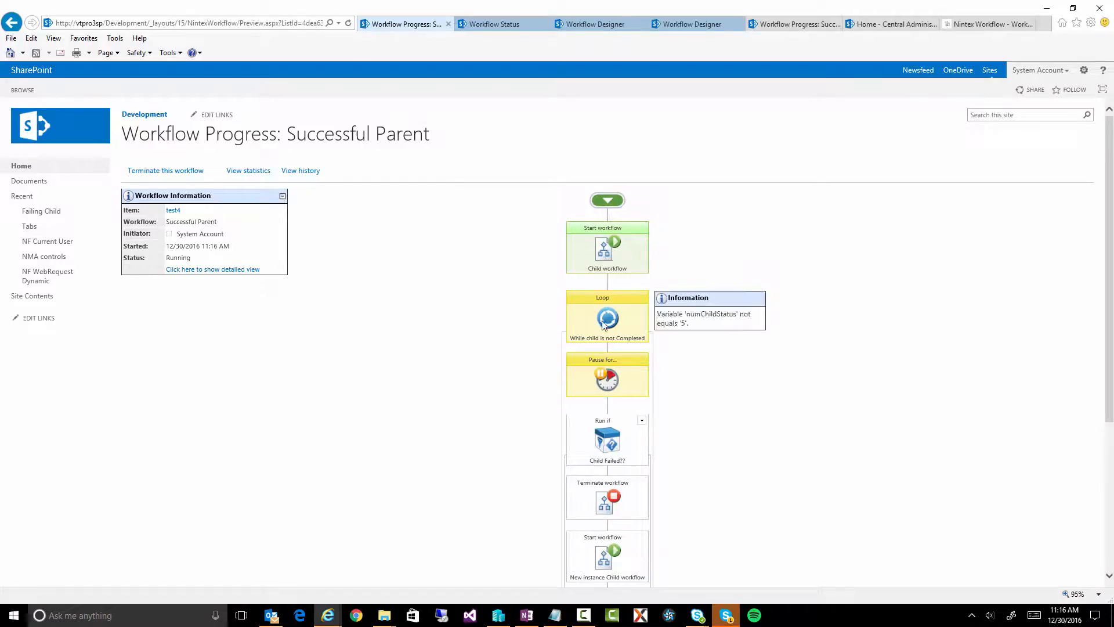
mouse_move(605, 388)
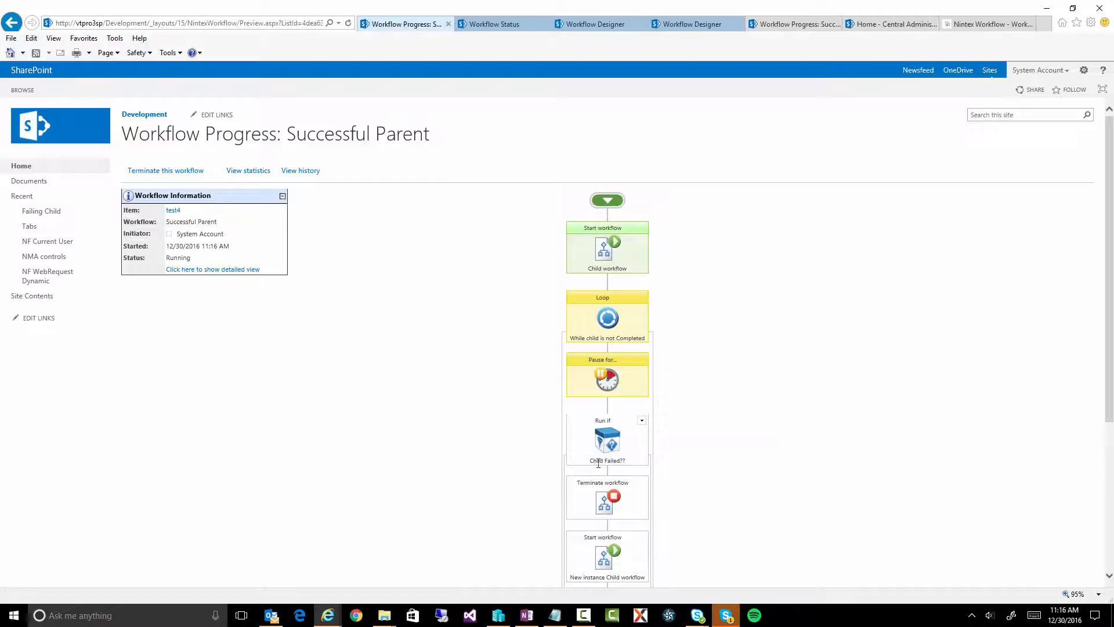
scroll(604, 435, "down", 1)
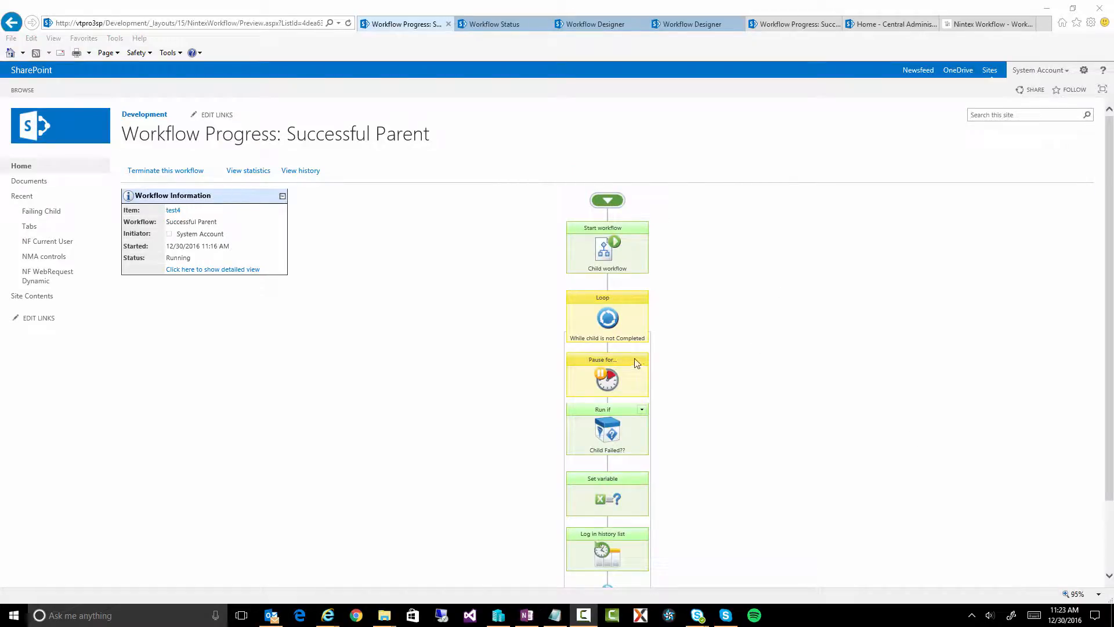
Expand the Run If in the updated progress diagram and examine the Terminate workflow, Start workflow and Pause for details
left_click(641, 410)
left_click(636, 425)
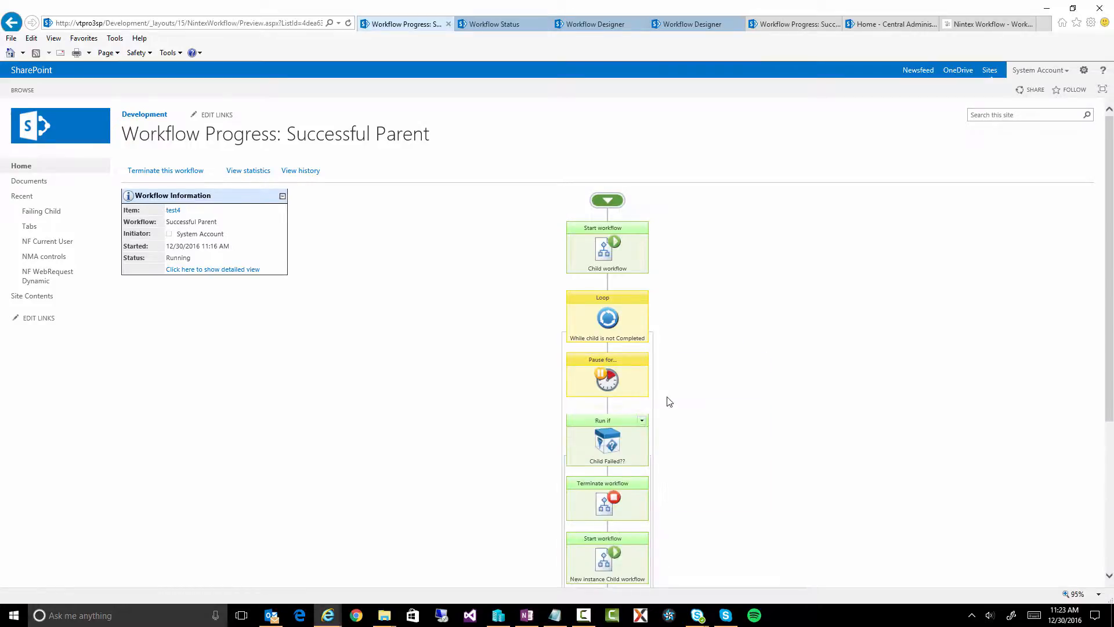
scroll(667, 398, "down", 3)
mouse_move(617, 226)
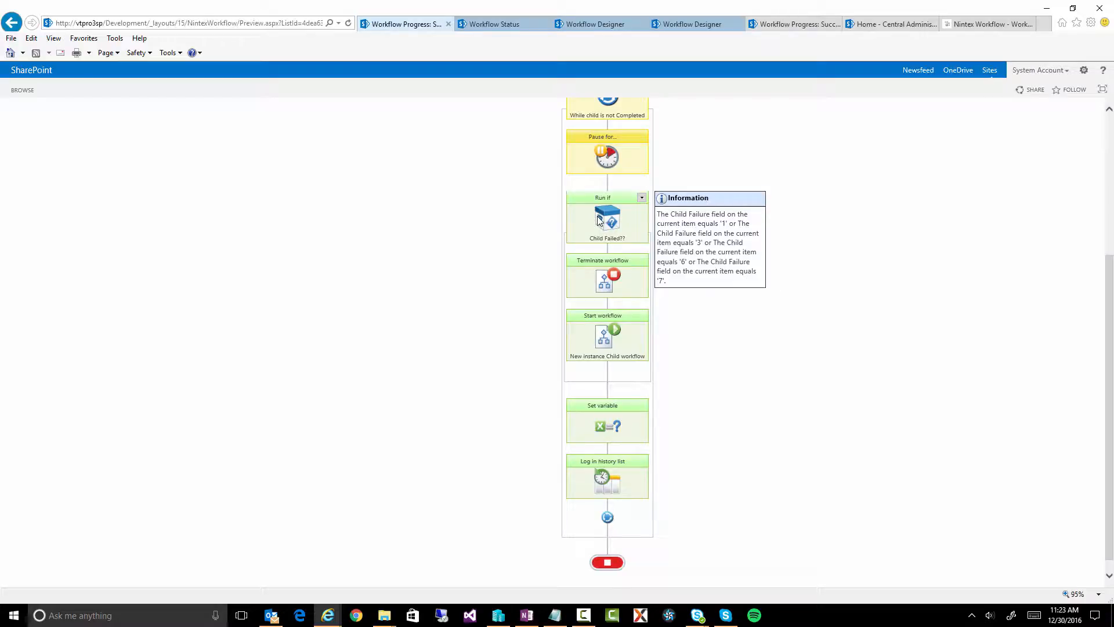
mouse_move(591, 282)
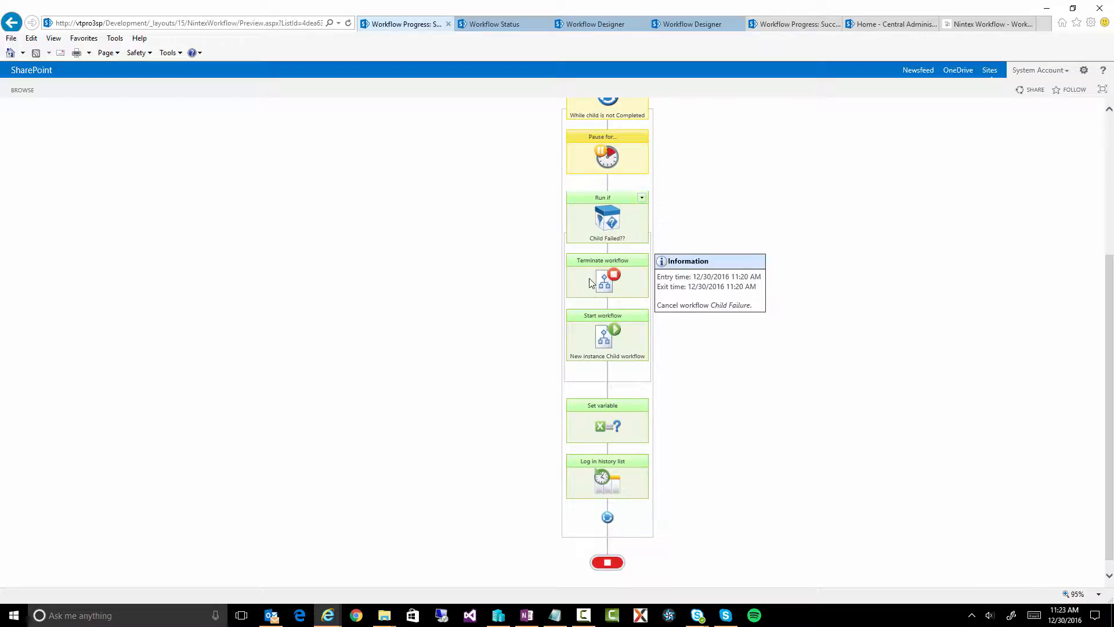
mouse_move(625, 342)
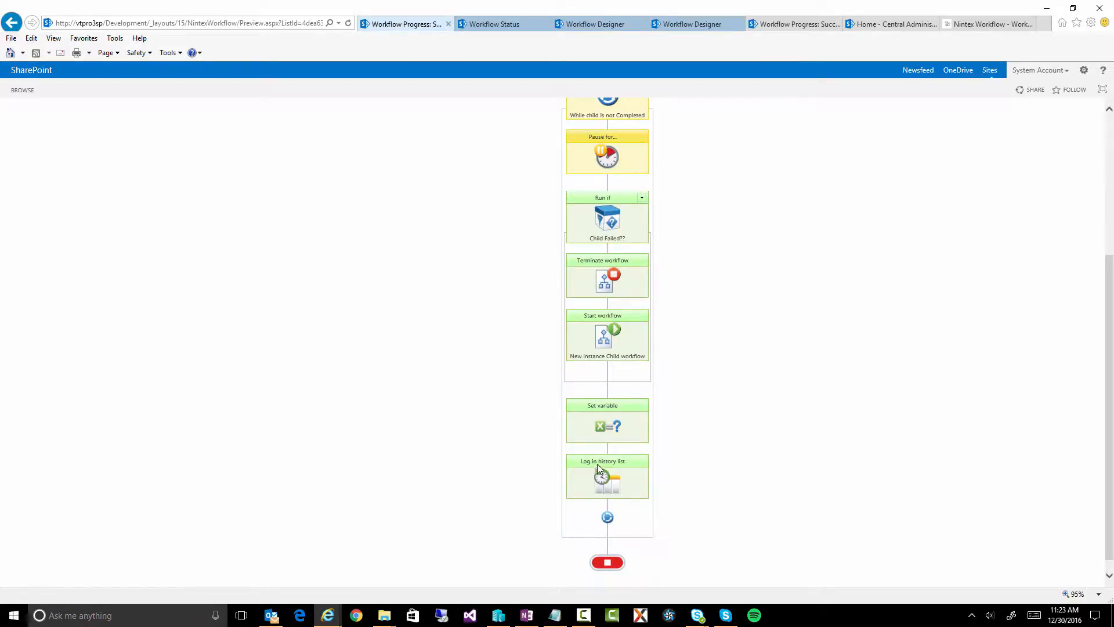
scroll(540, 476, "up", 1)
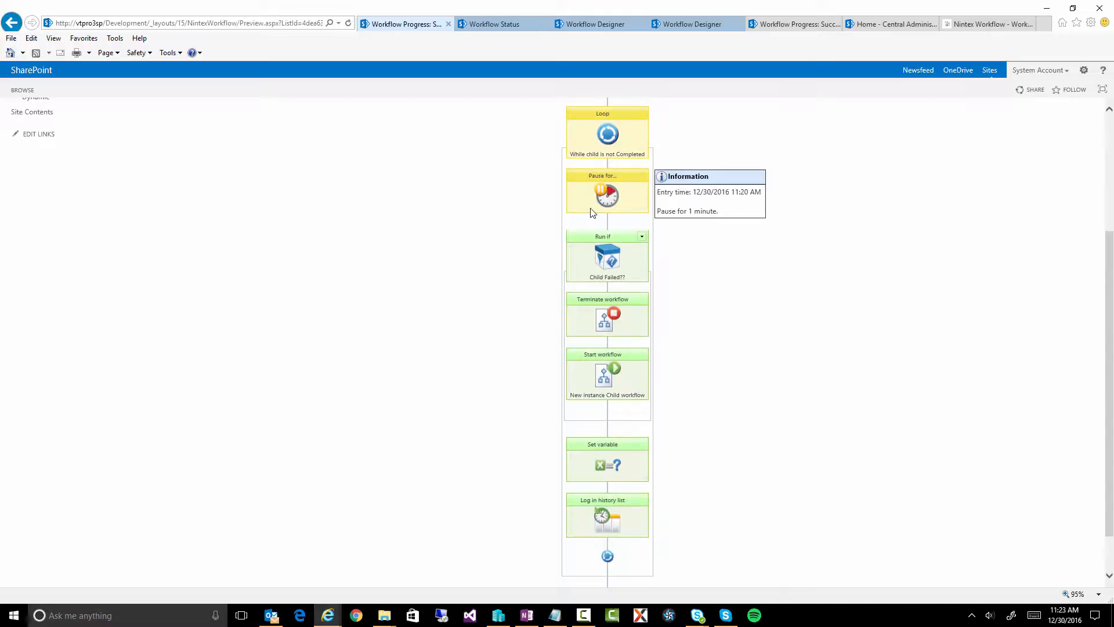
Return to test4's Workflow Status, refresh it, and view the progress of both Child Failure instances, older one first
left_click(12, 22)
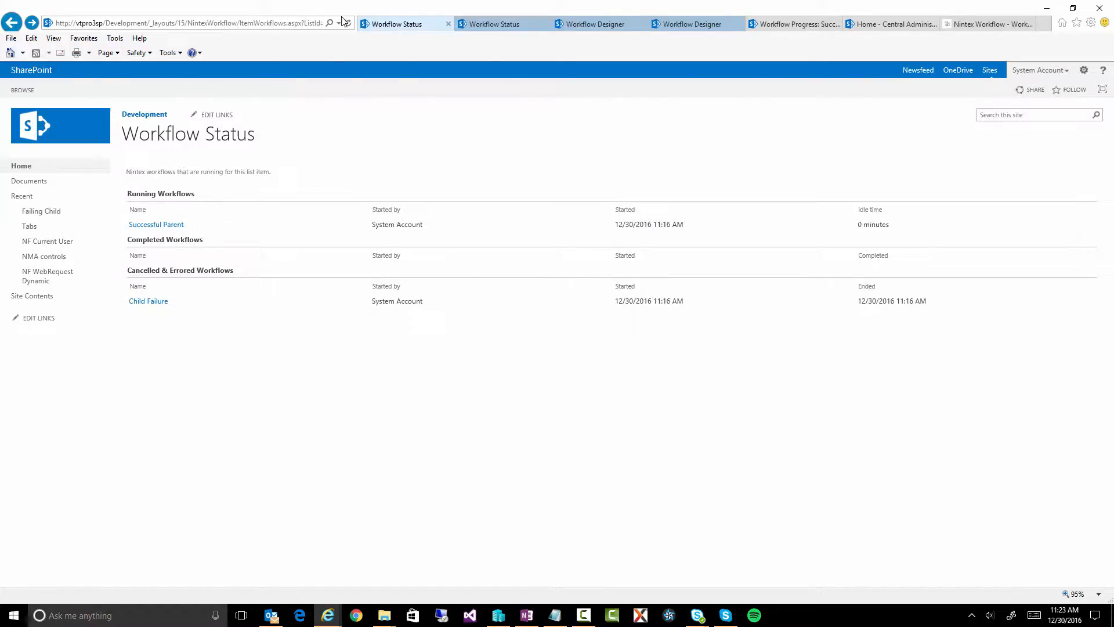
left_click(348, 23)
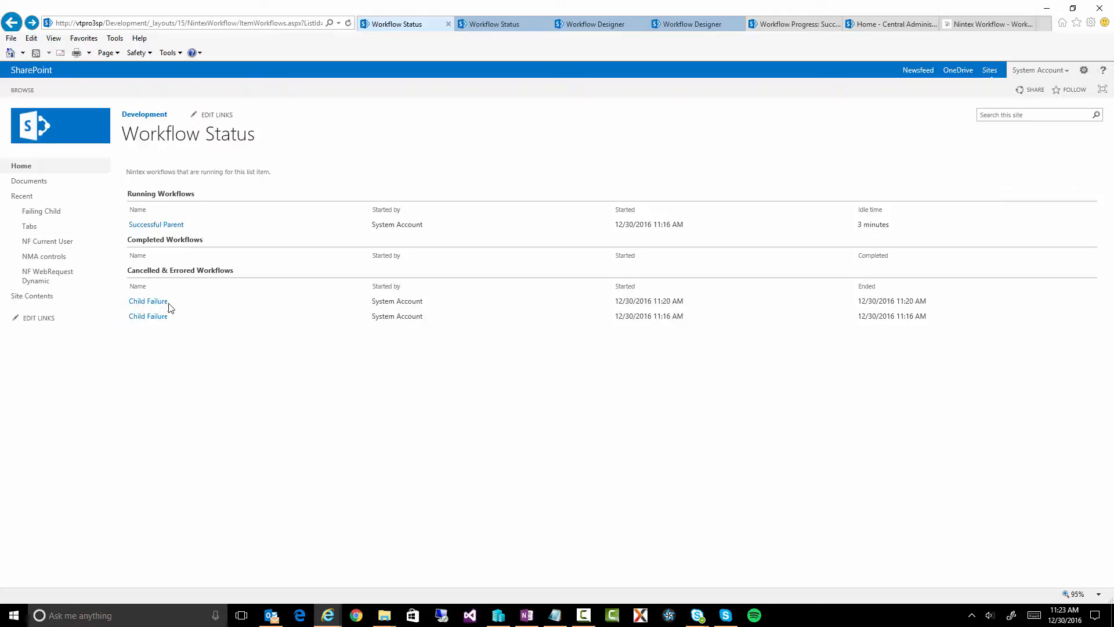
left_click(163, 317)
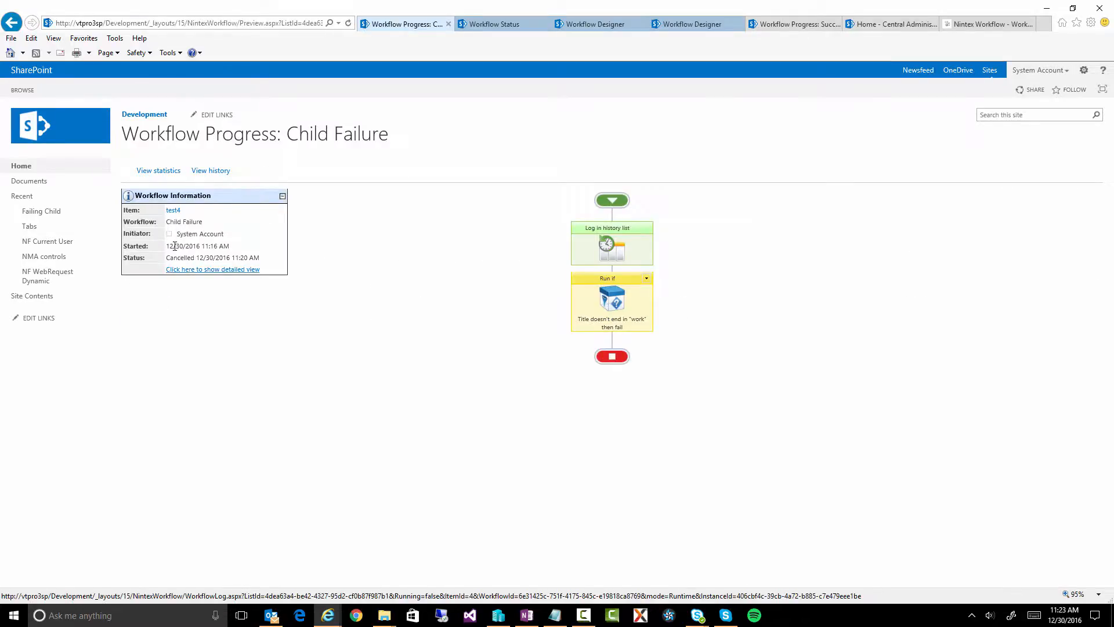
left_click(5, 26)
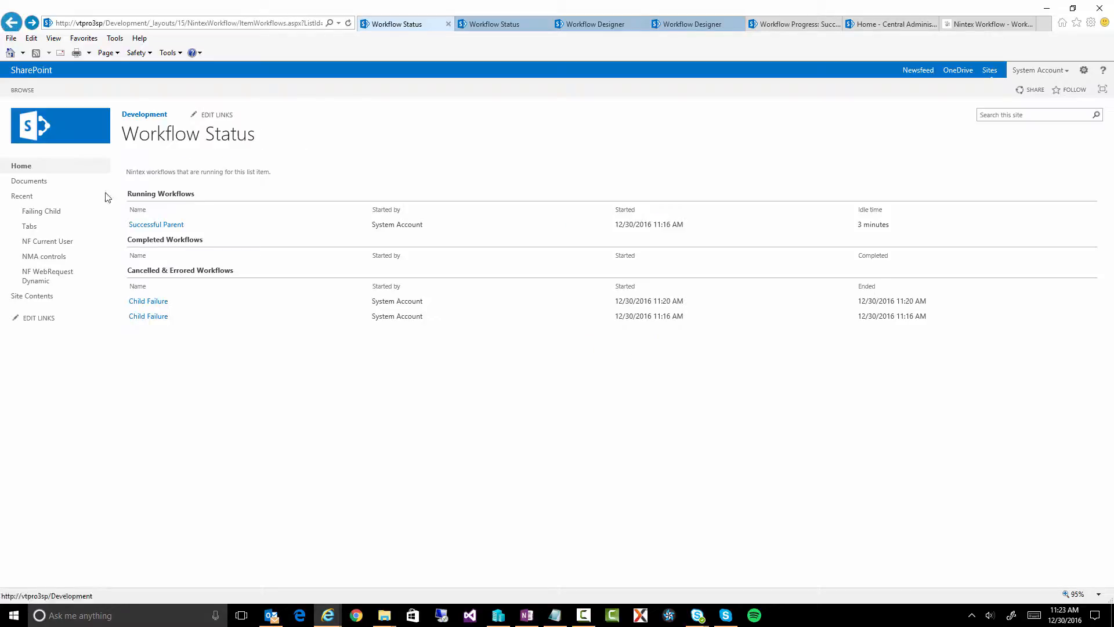
left_click(163, 303)
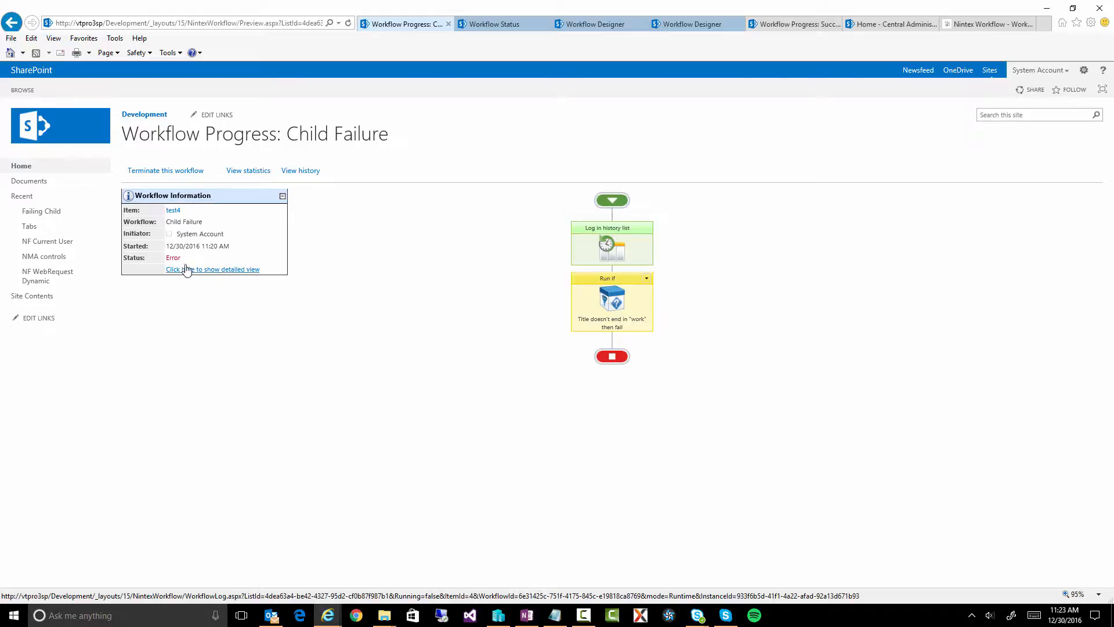
left_click(12, 22)
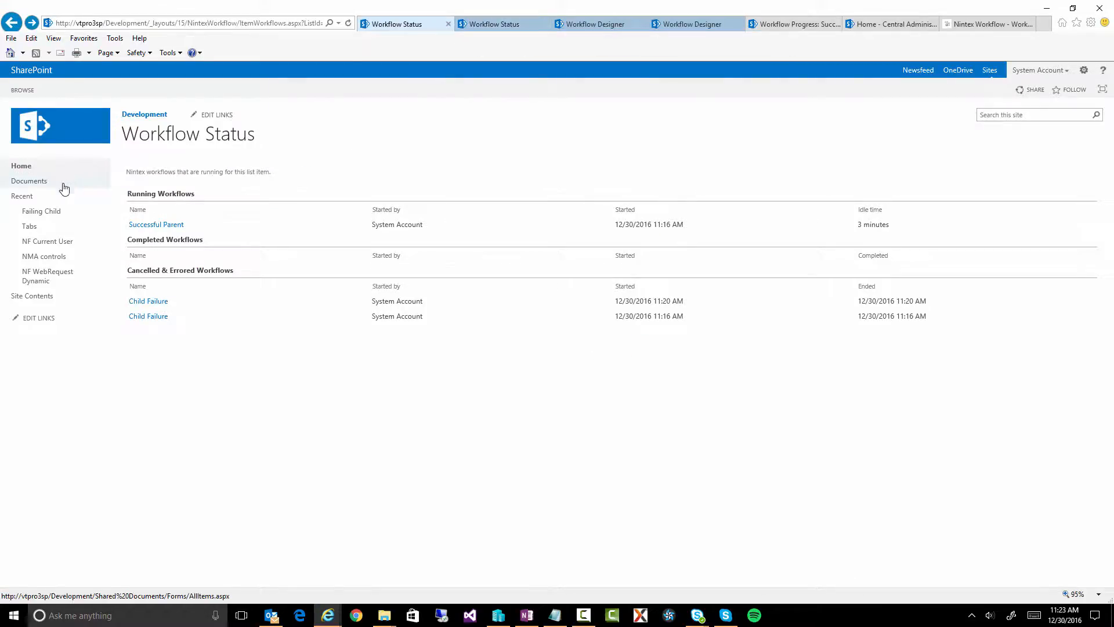
Rename the test4 item in the Failing Child list to "test4 work" and save it
left_click(55, 212)
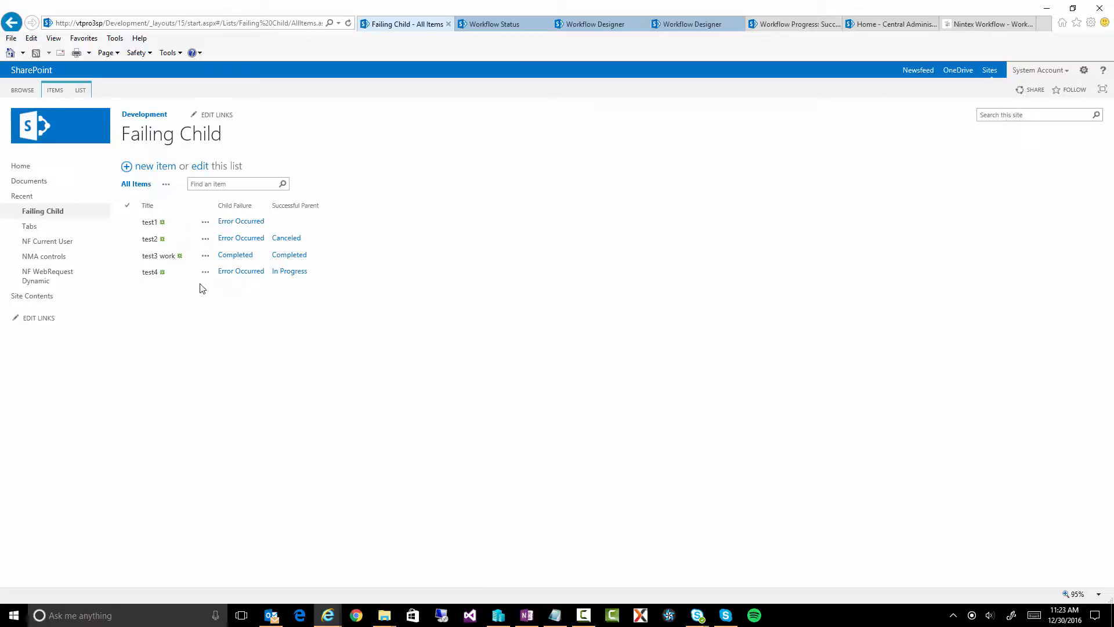
left_click(205, 271)
left_click(225, 297)
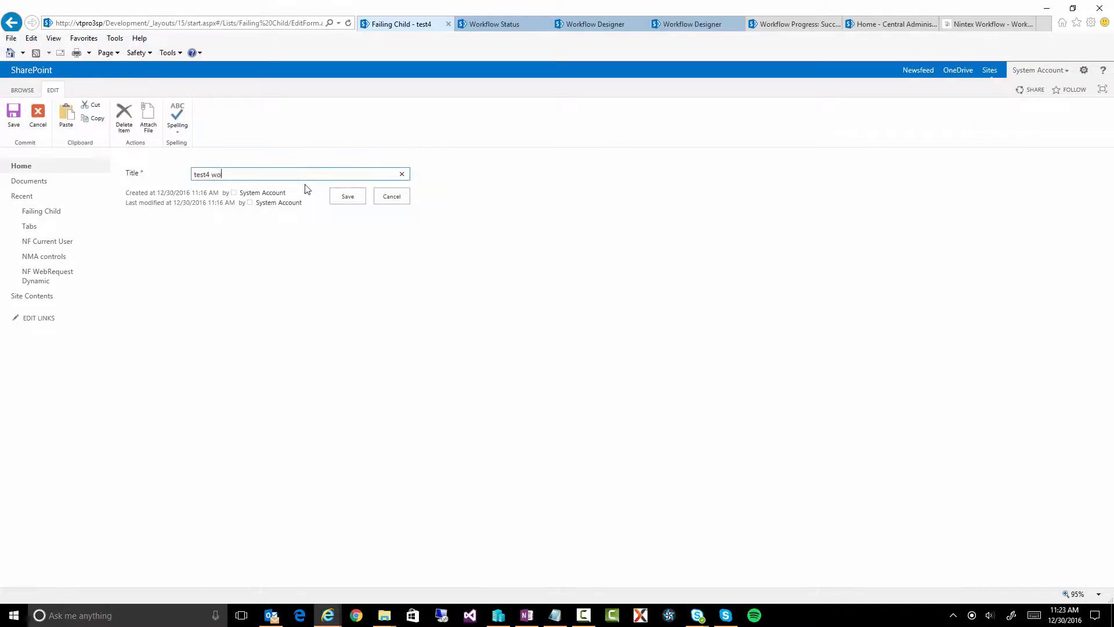
left_click(348, 196)
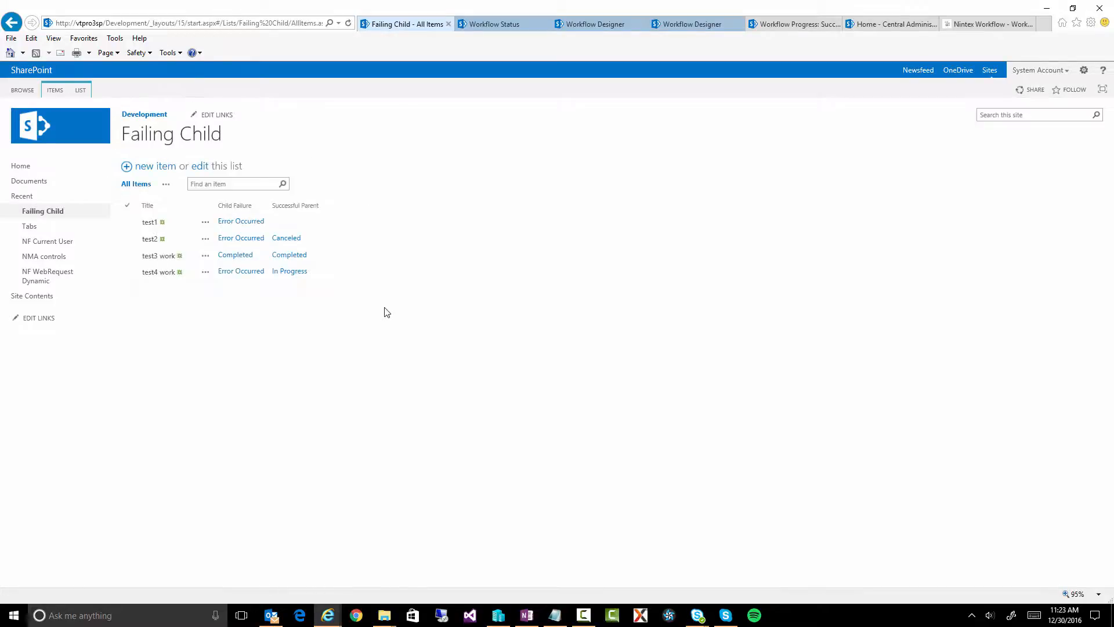
Open the Successful Parent progress from the test4 work item's history and inspect the actions inside the expanded Run If
left_click(206, 272)
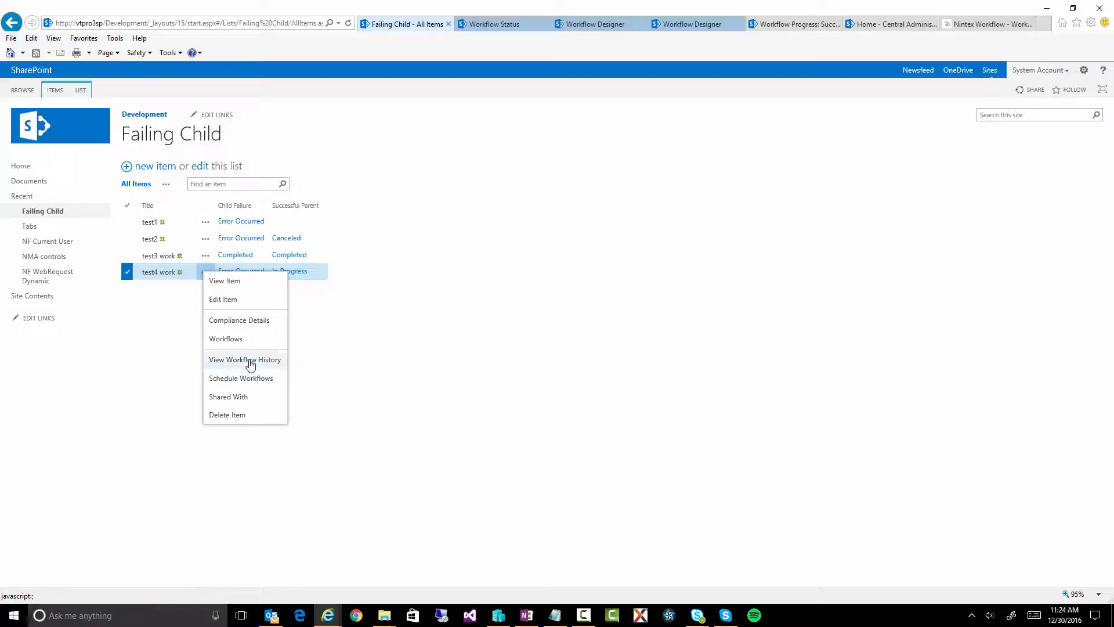
left_click(246, 361)
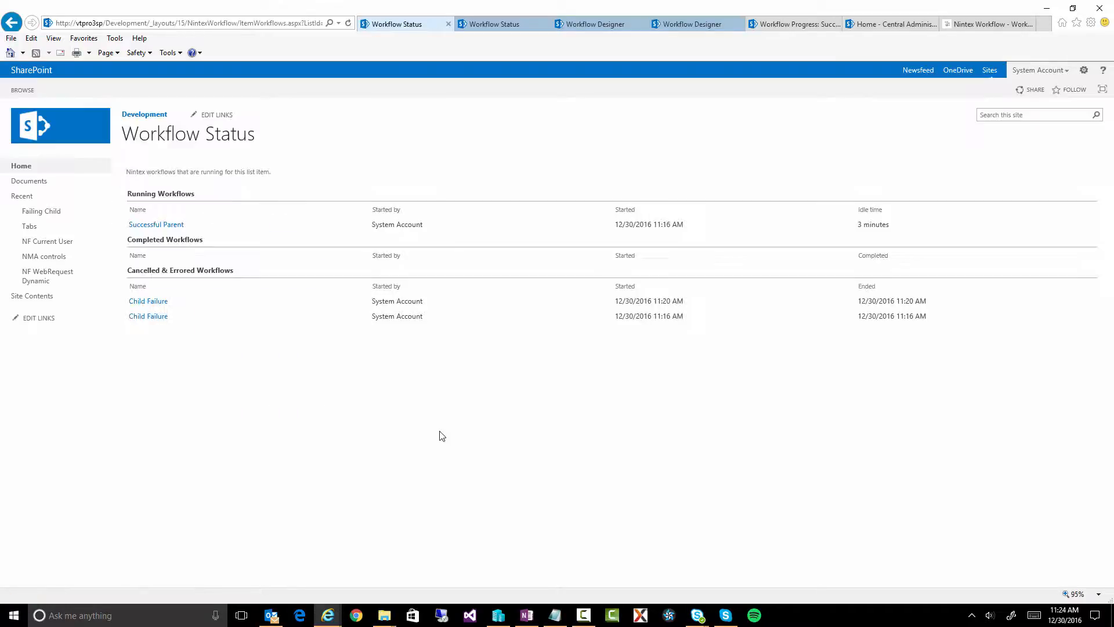
left_click(174, 226)
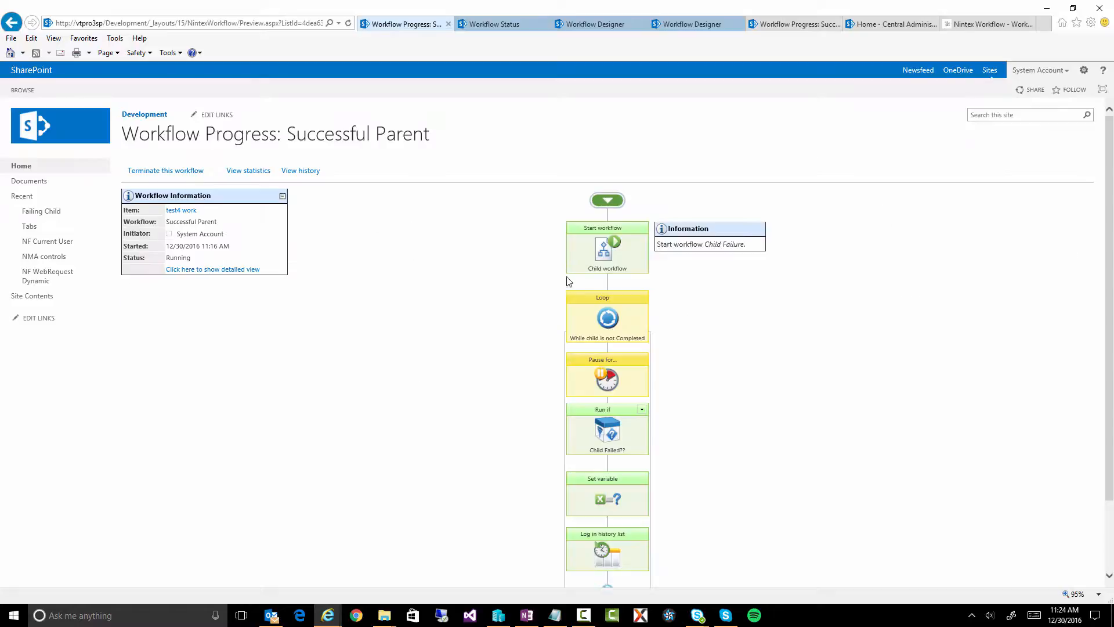
scroll(571, 284, "down", 3)
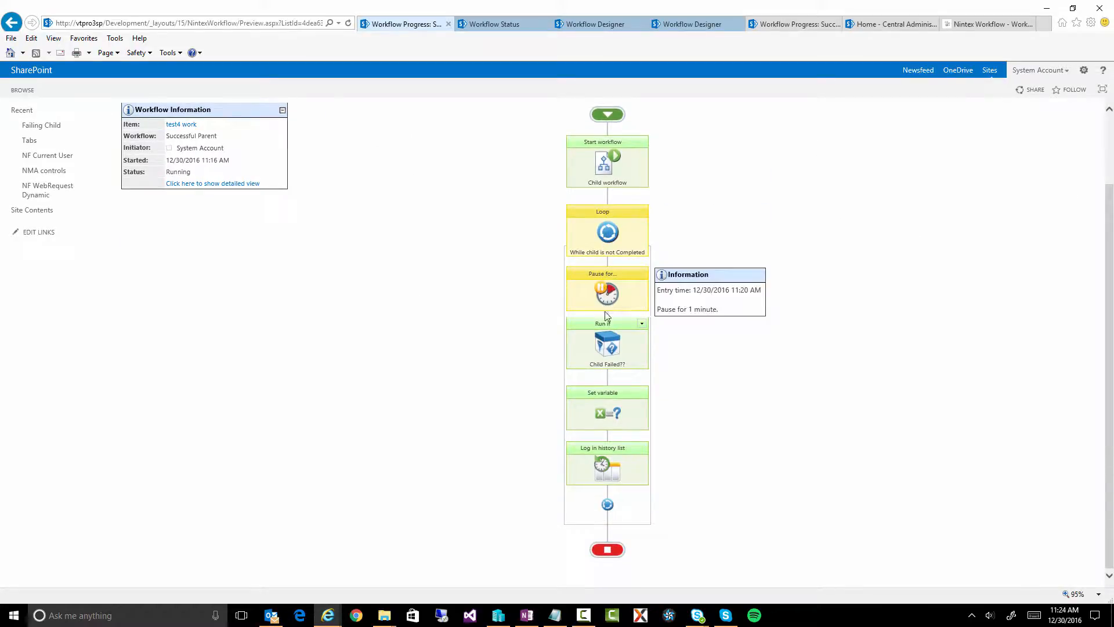
left_click(642, 323)
left_click(628, 342)
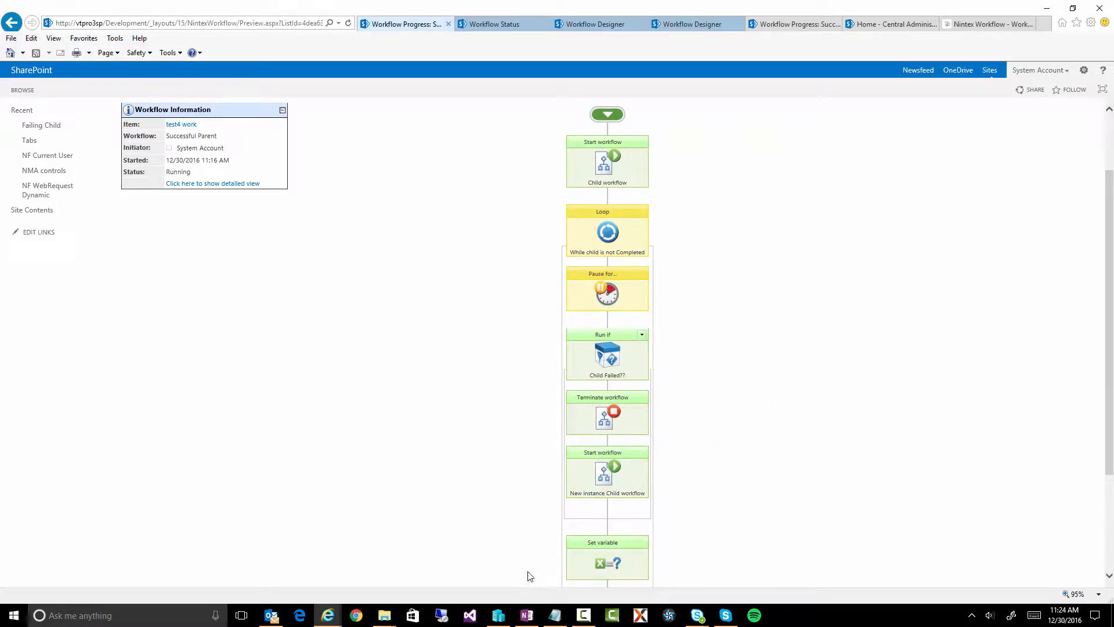
mouse_move(617, 295)
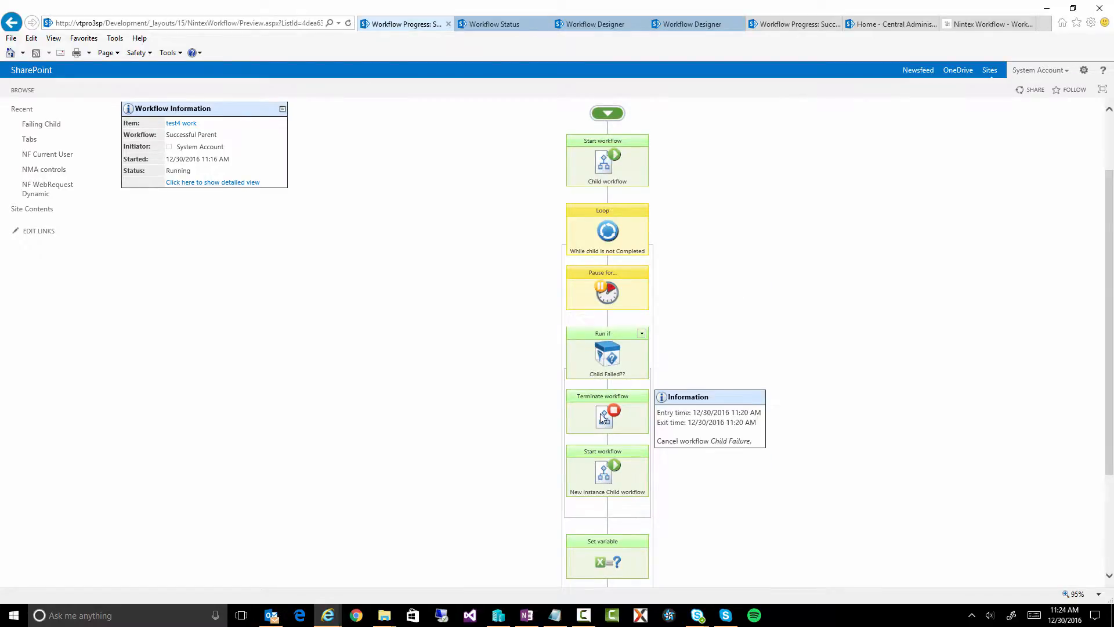
Review the remaining actions in the Successful Parent progress diagram, refresh the page, and expand the Run If again
scroll(600, 427, "down", 2)
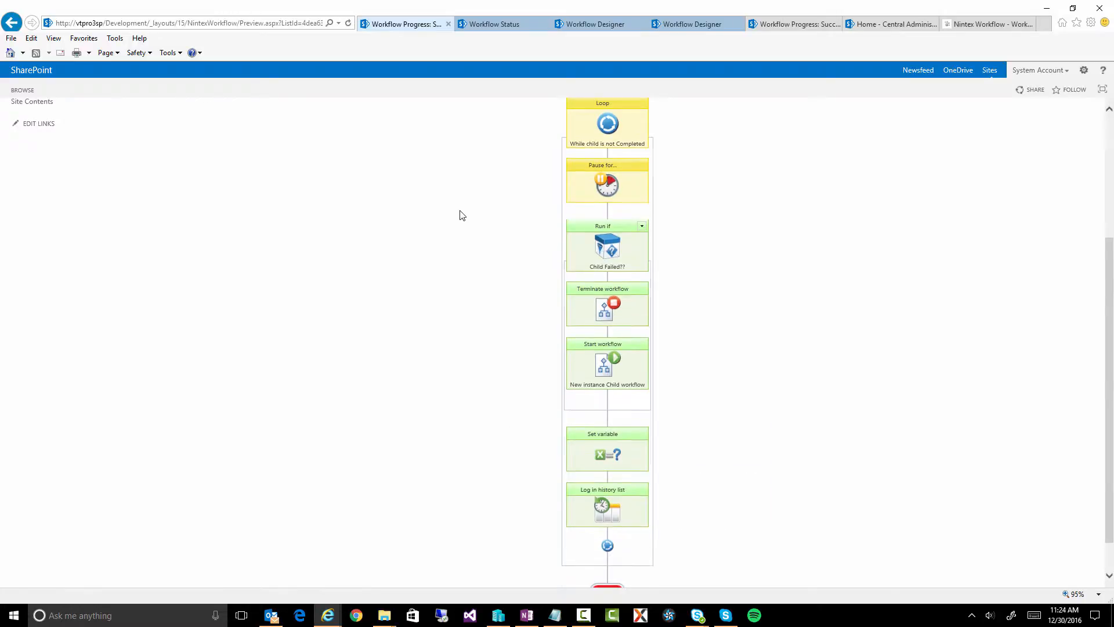
scroll(611, 231, "up", 3)
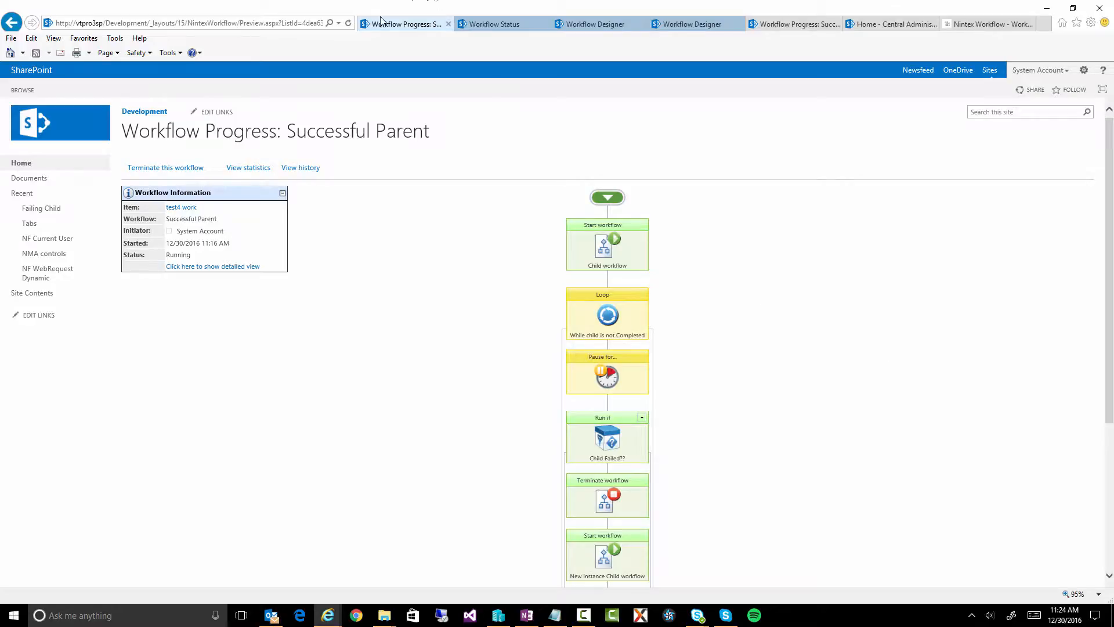
left_click(348, 23)
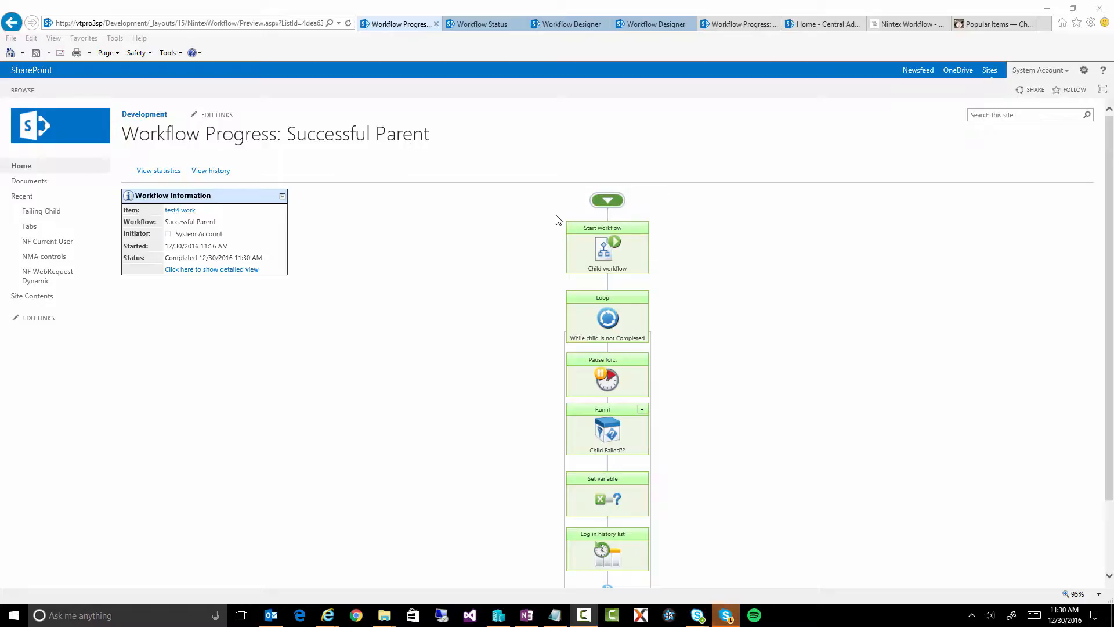
left_click(641, 410)
left_click(628, 431)
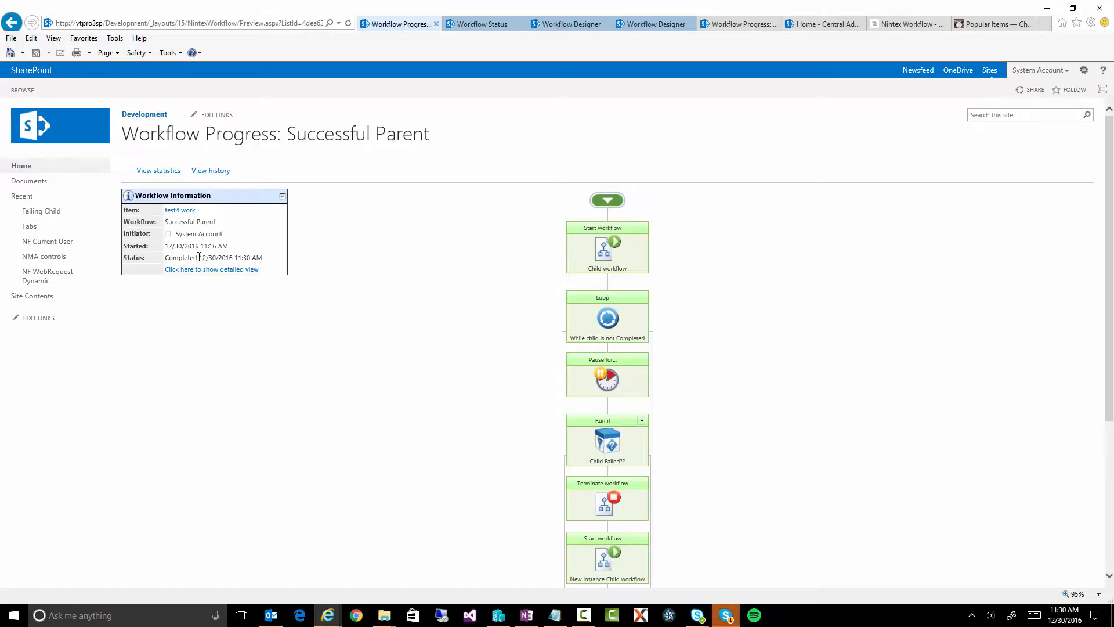
Check the Successful Parent's status in the workflow information, then return to the item's Workflow Status page and refresh it
left_click_drag(189, 257, 169, 263)
left_click(12, 22)
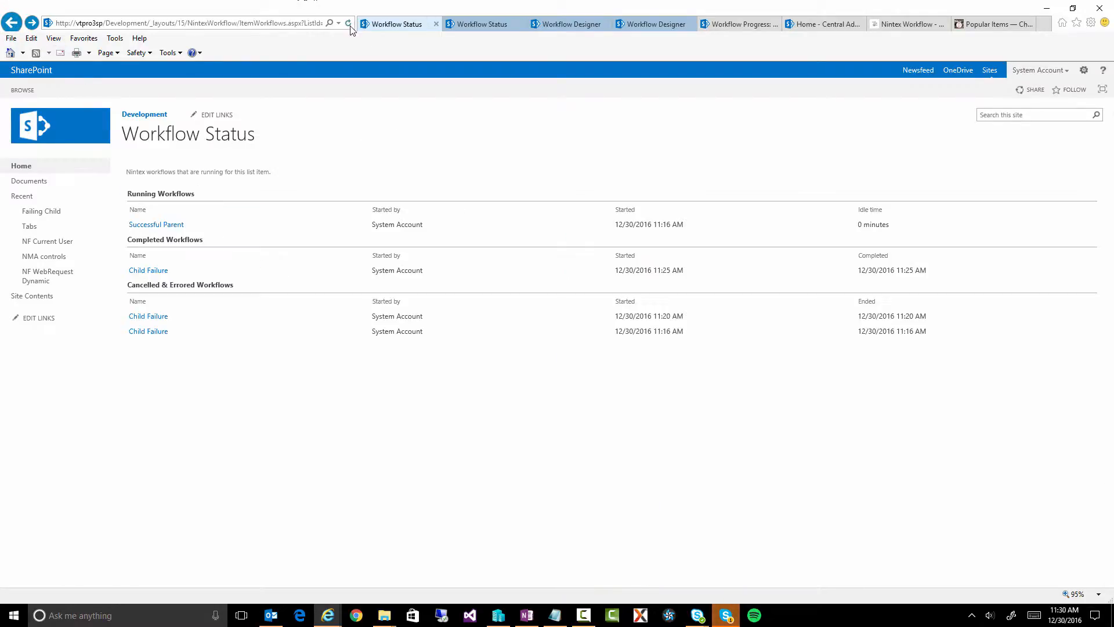
left_click(348, 23)
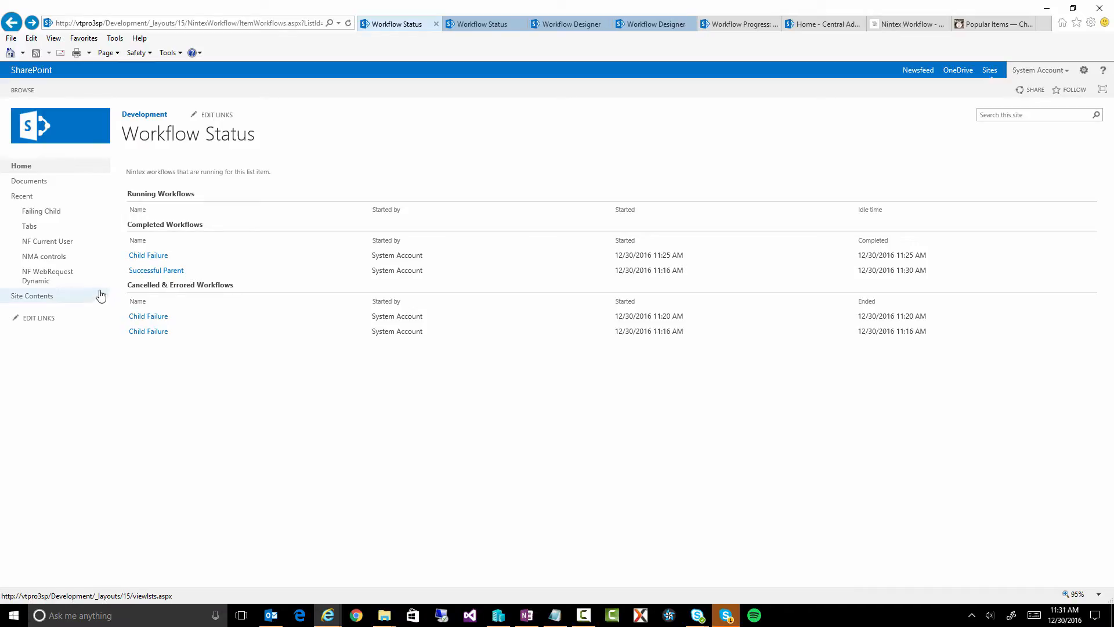
Compare the Successful Parent and Child Failure designs, then return to the parent design and review the actions inside its loop
left_click(555, 26)
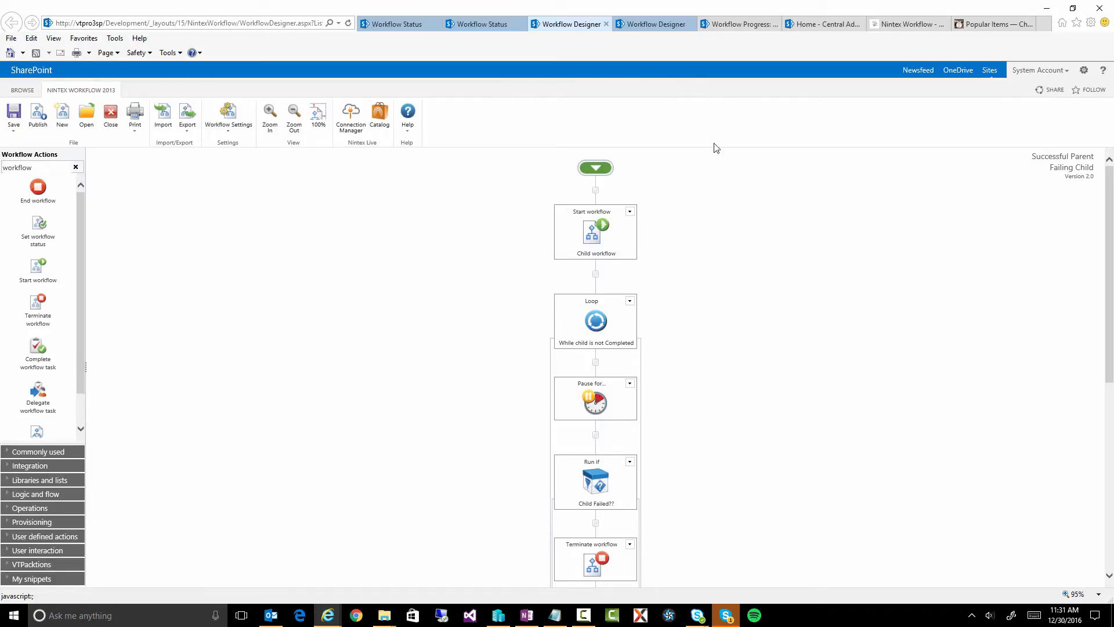
left_click(658, 25)
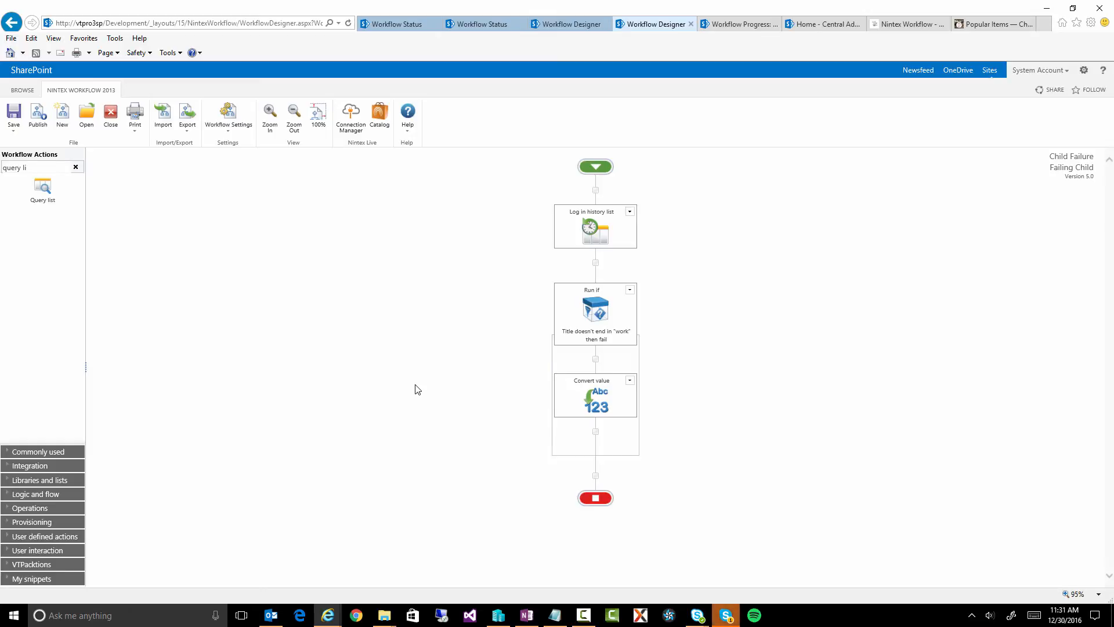
left_click(544, 26)
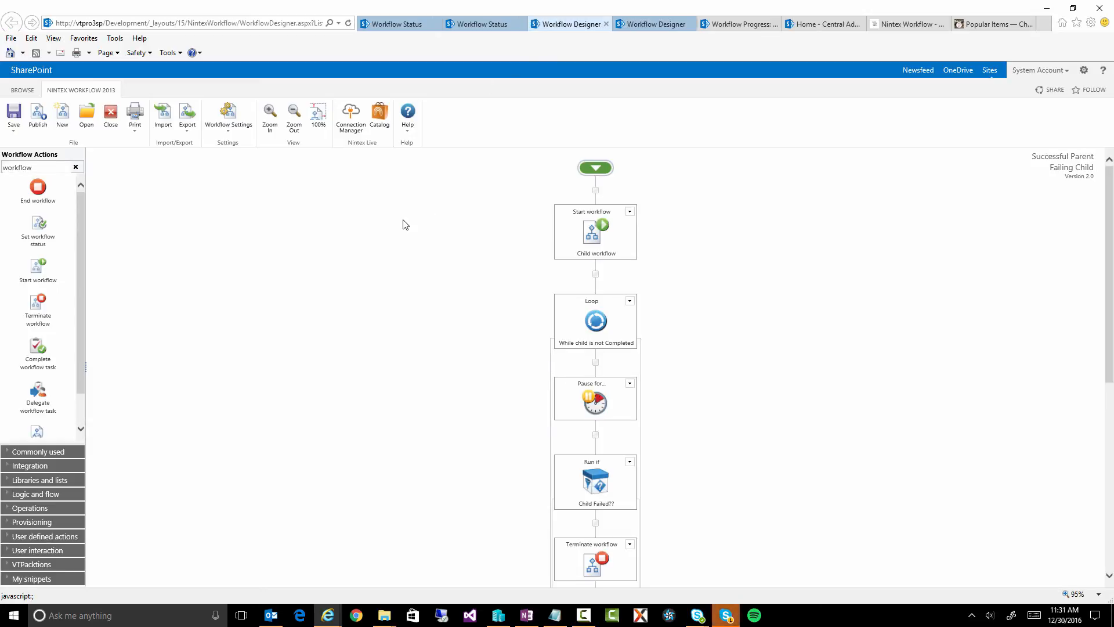
scroll(405, 225, "down", 3)
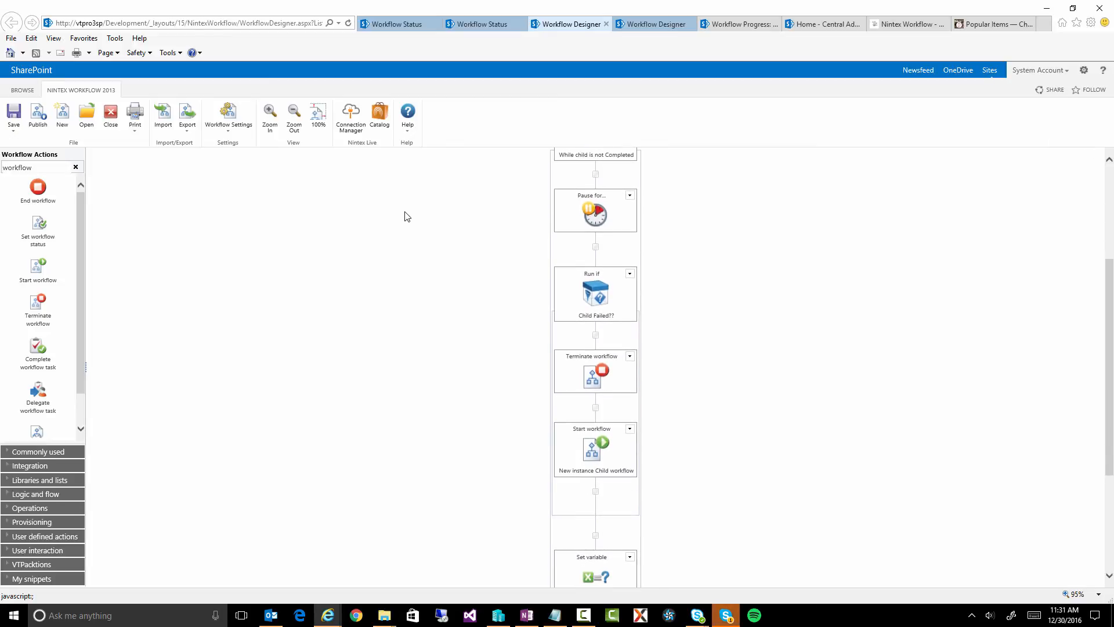